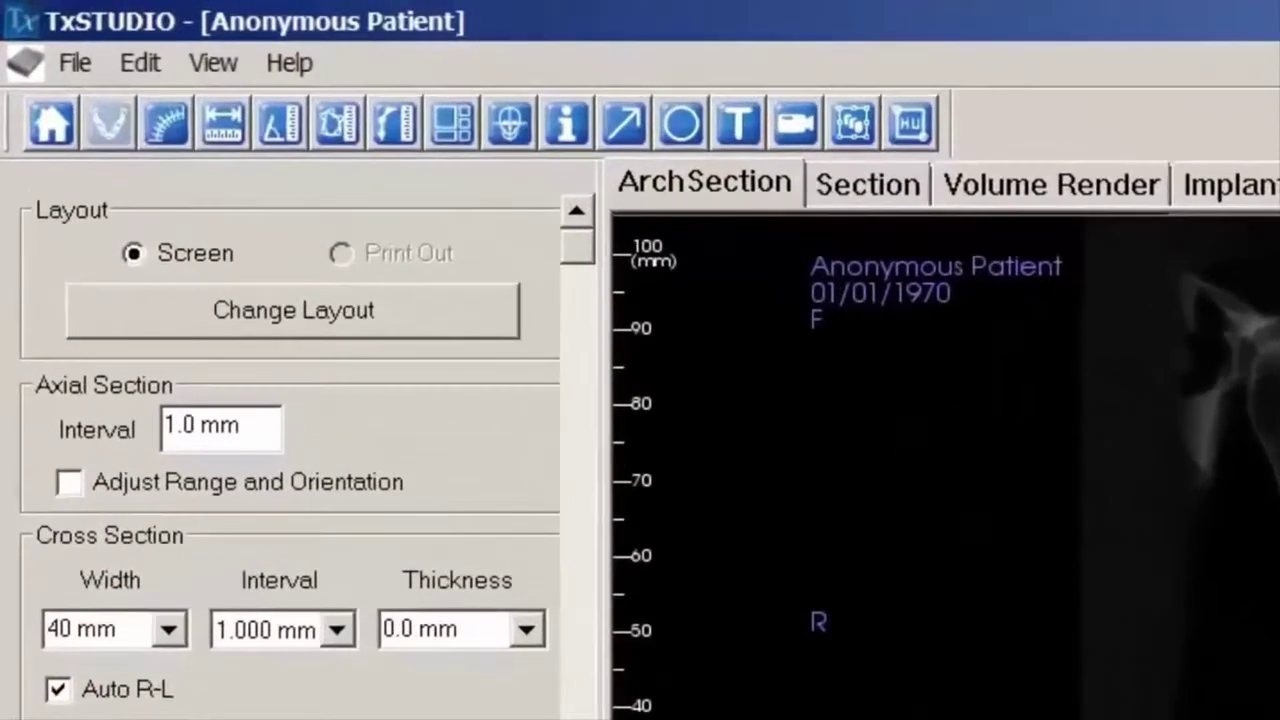
# In Preferences, turn Tru-Pan on by default and set the Tag Text to the doctor's name.
pyautogui.click(27, 22)
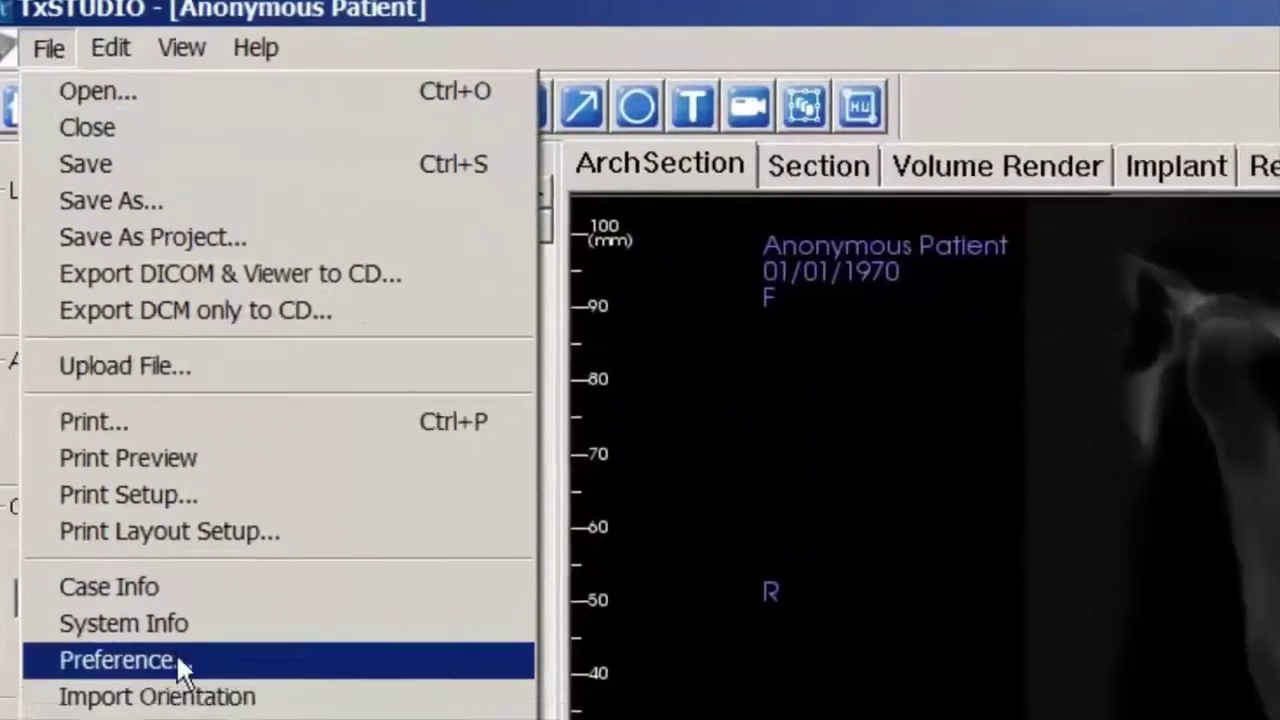
pyautogui.click(213, 690)
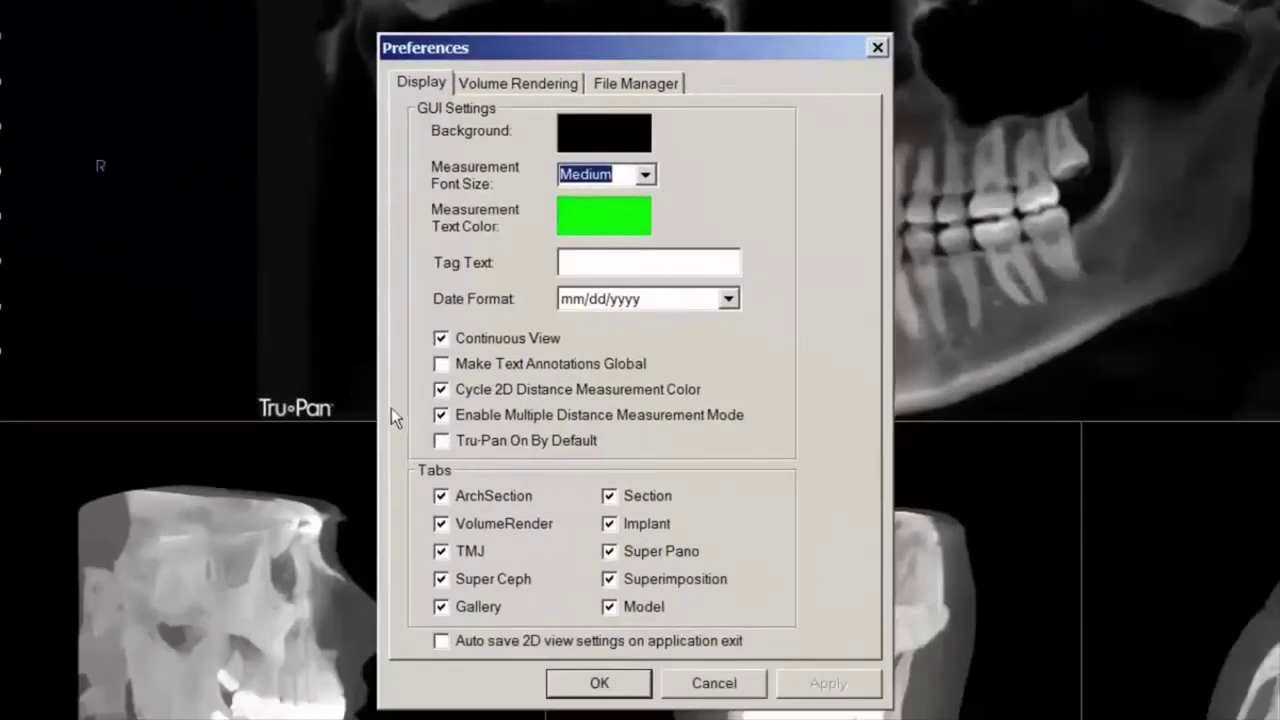
pyautogui.click(441, 442)
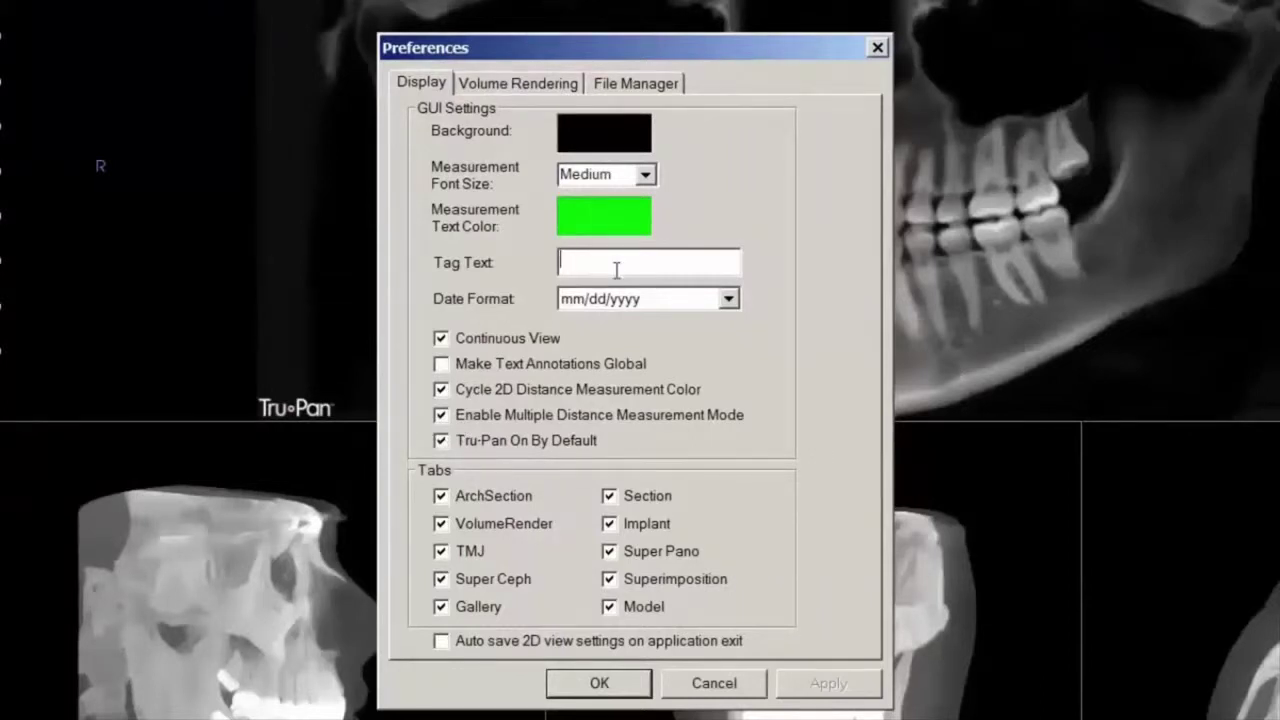
pyautogui.write('Dr. John Smith')
pyautogui.click(596, 683)
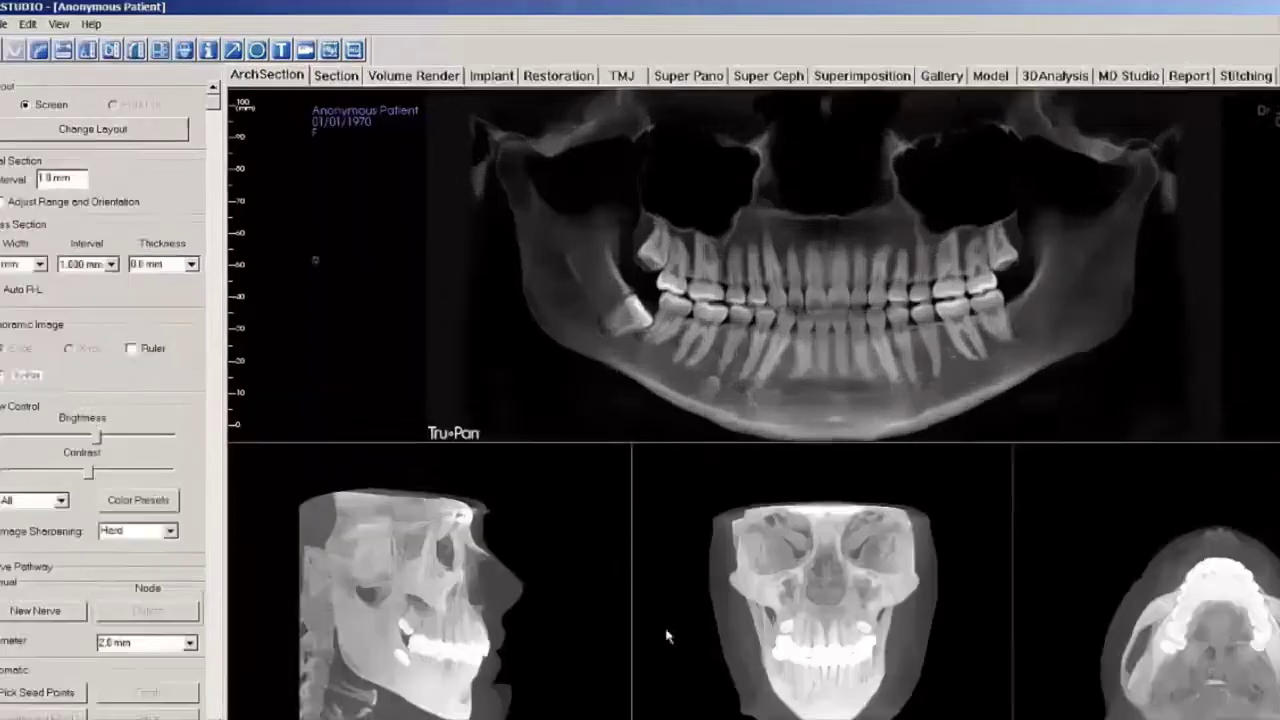
# Switch to the Section tab to show the axial, sagittal and coronal slice panes.
pyautogui.click(760, 322)
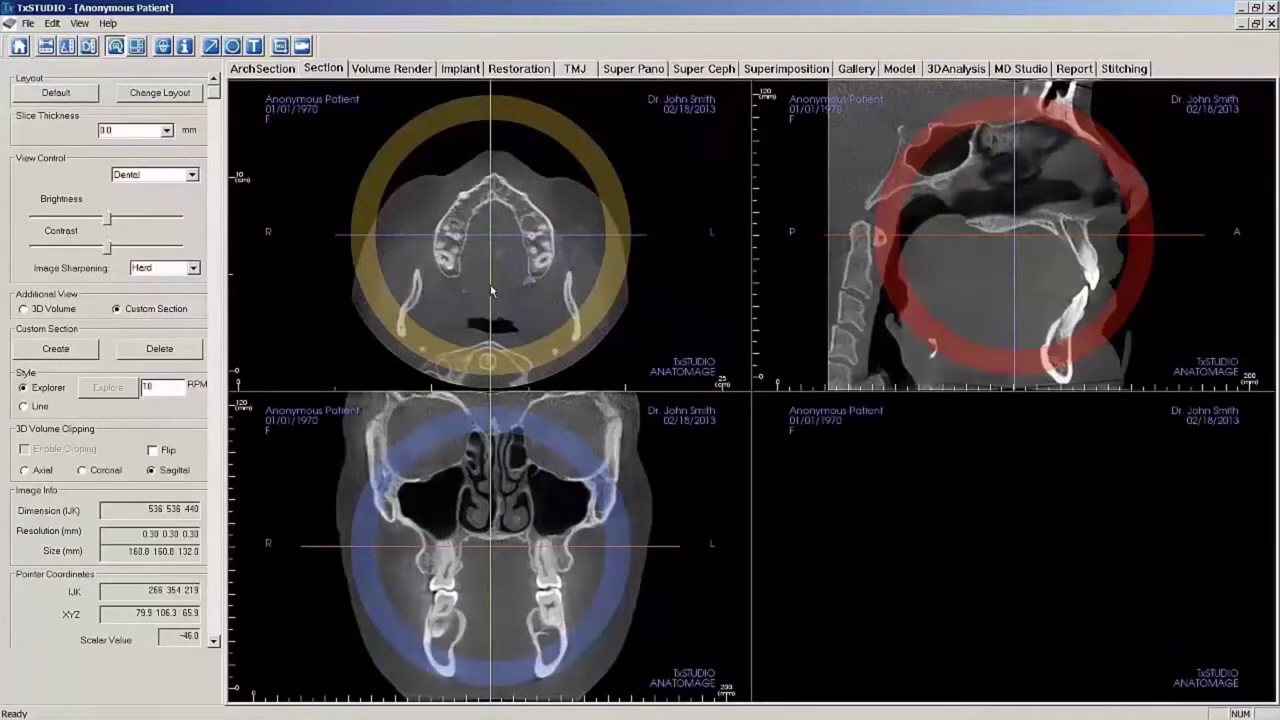
# Move the sagittal slice through the teeth, tilt it about 5.5°, and hide the rotation rings.
pyautogui.moveTo(491, 291); pyautogui.dragTo(451, 291)
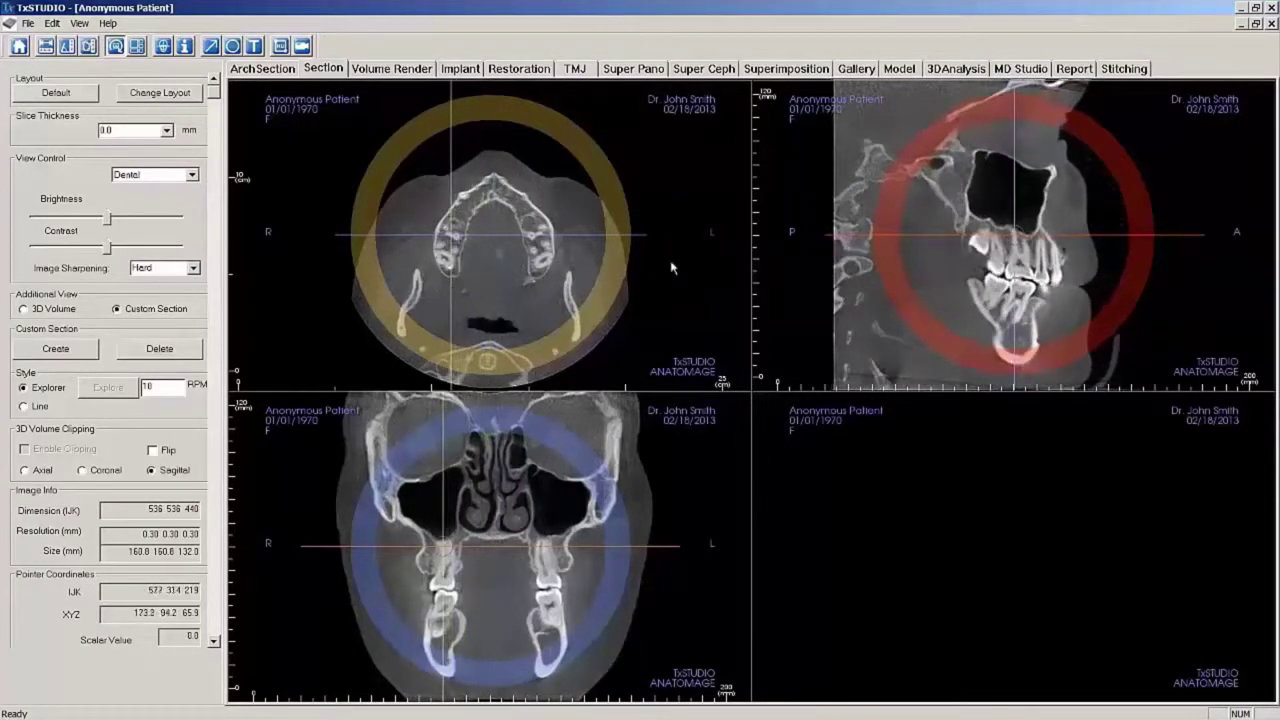
pyautogui.moveTo(1141, 268); pyautogui.dragTo(1150, 258)
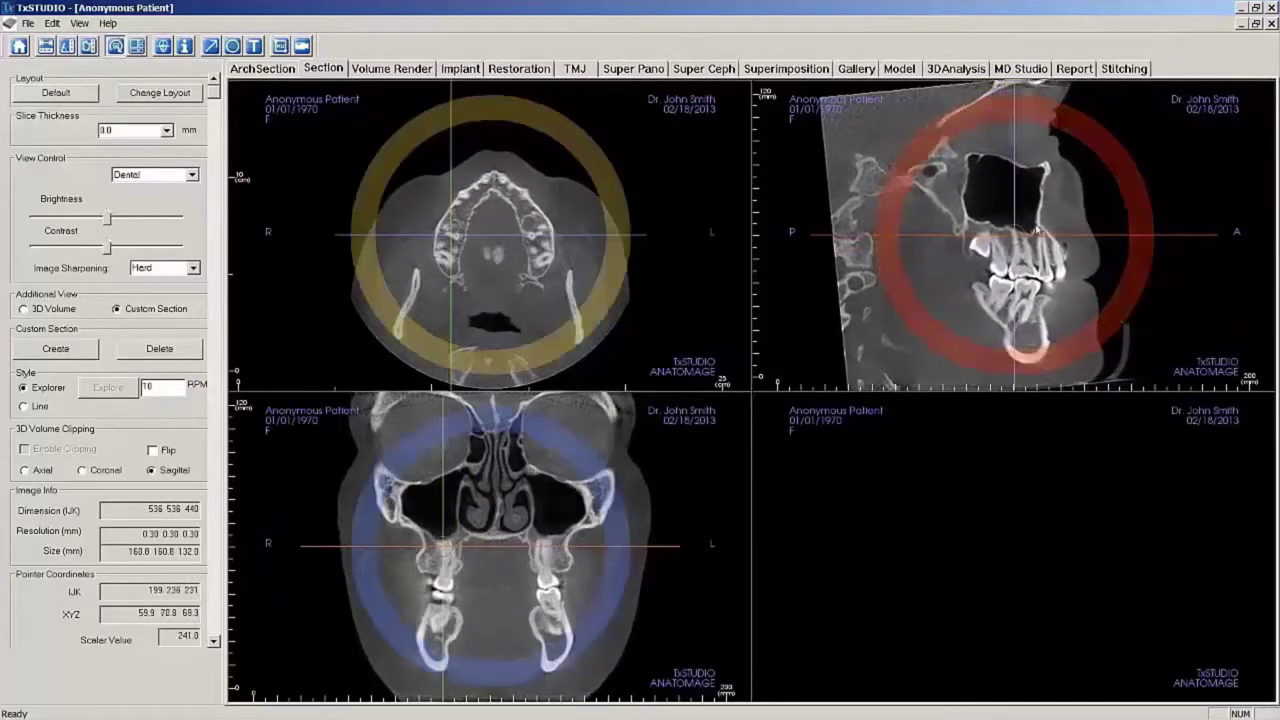
pyautogui.click(116, 47)
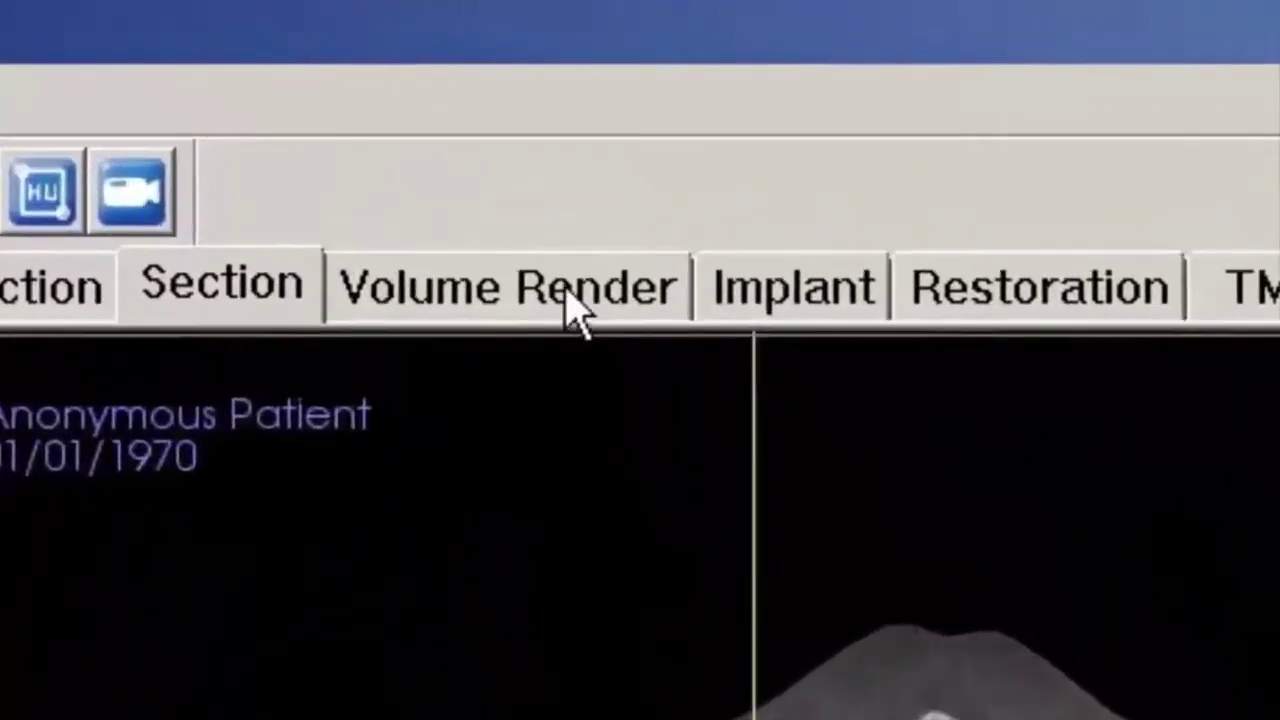
# Switch to the Volume Render 3D view and dismiss the Reorientation dialog.
pyautogui.click(575, 305)
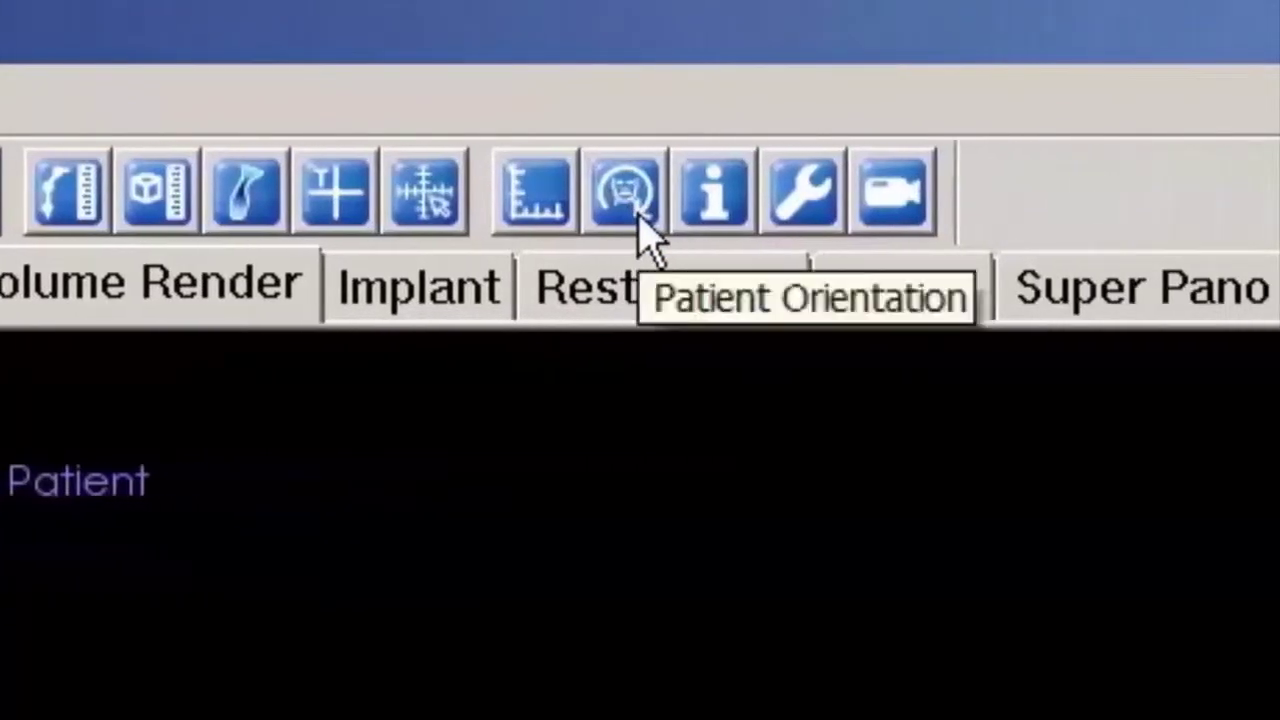
pyautogui.click(640, 220)
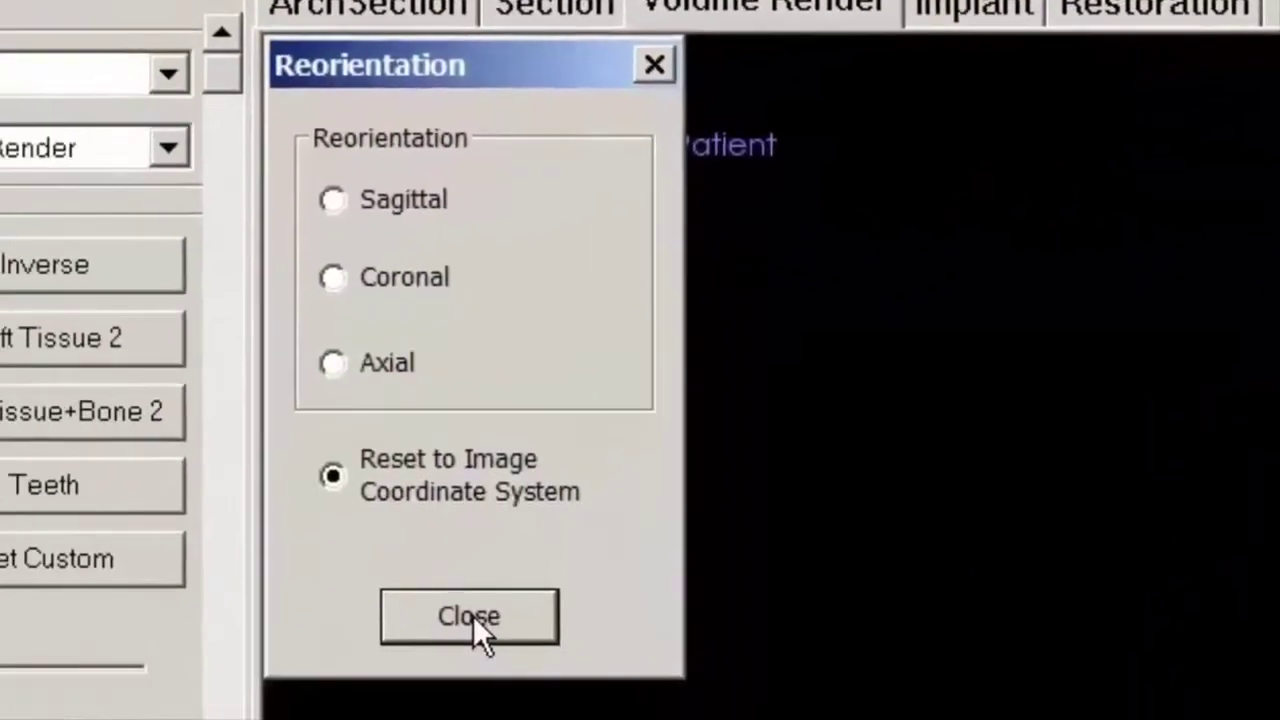
pyautogui.click(473, 616)
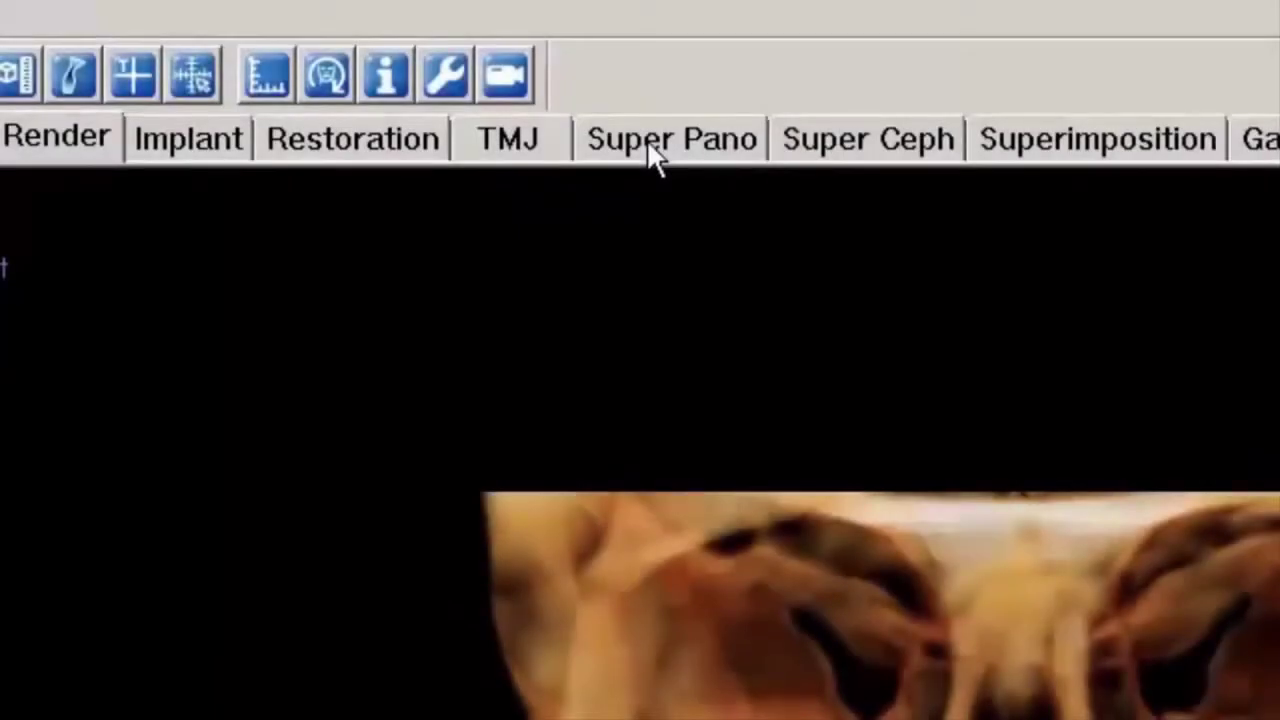
# Open Super Pano with Tru-Pan unchecked and Slice Mode checked.
pyautogui.click(649, 145)
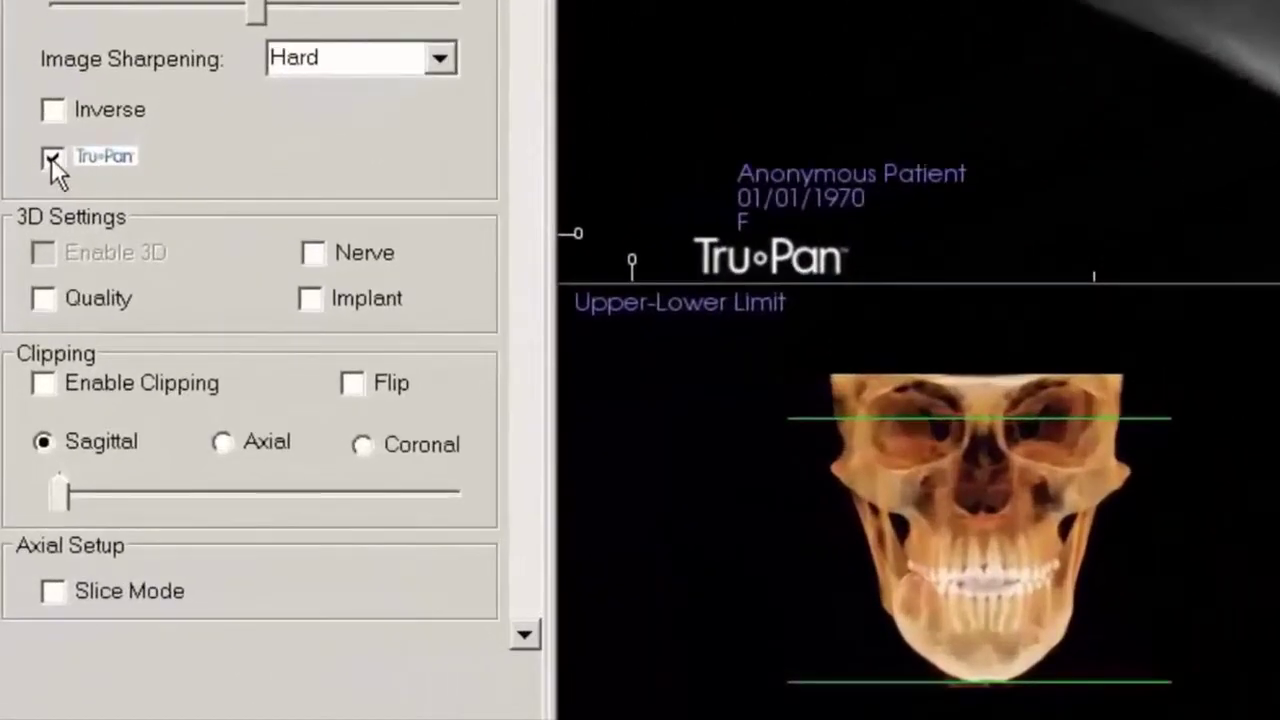
pyautogui.click(51, 157)
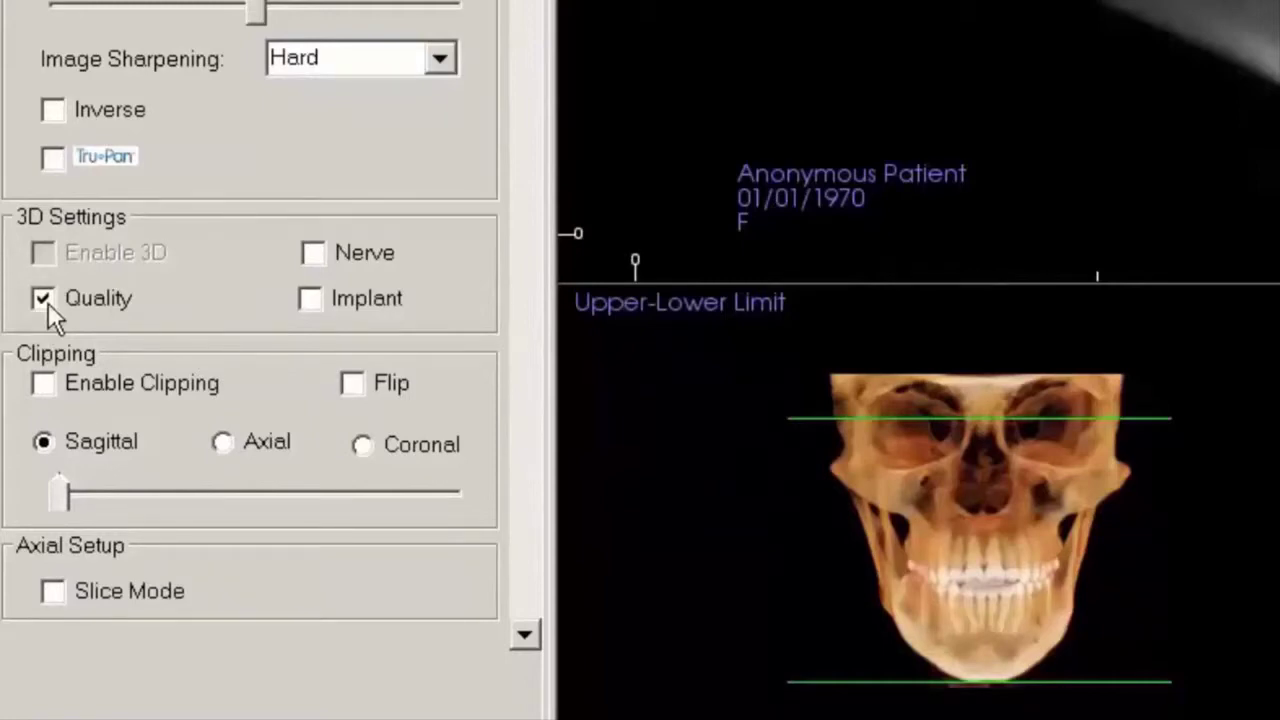
pyautogui.click(54, 592)
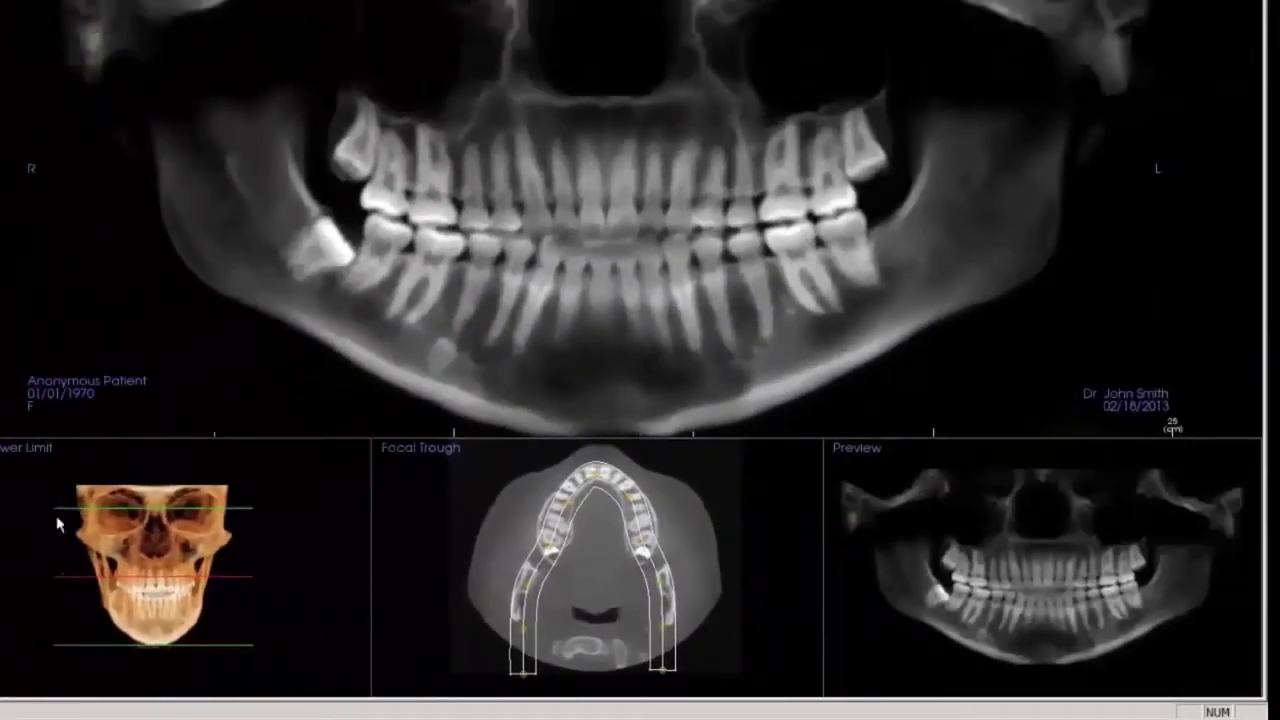
# Lower the green upper and lower panoramic limit lines slightly on the skull.
pyautogui.click(140, 518)
pyautogui.moveTo(140, 517); pyautogui.dragTo(144, 530)
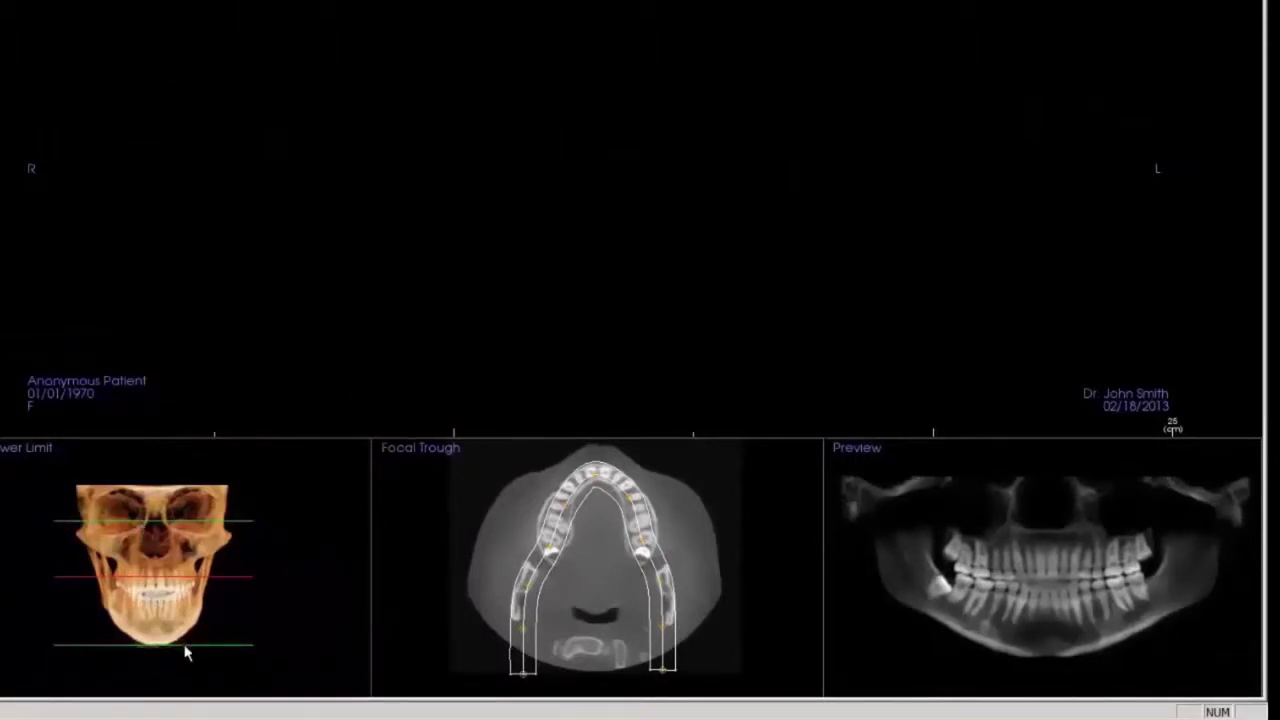
pyautogui.moveTo(185, 646); pyautogui.dragTo(182, 656)
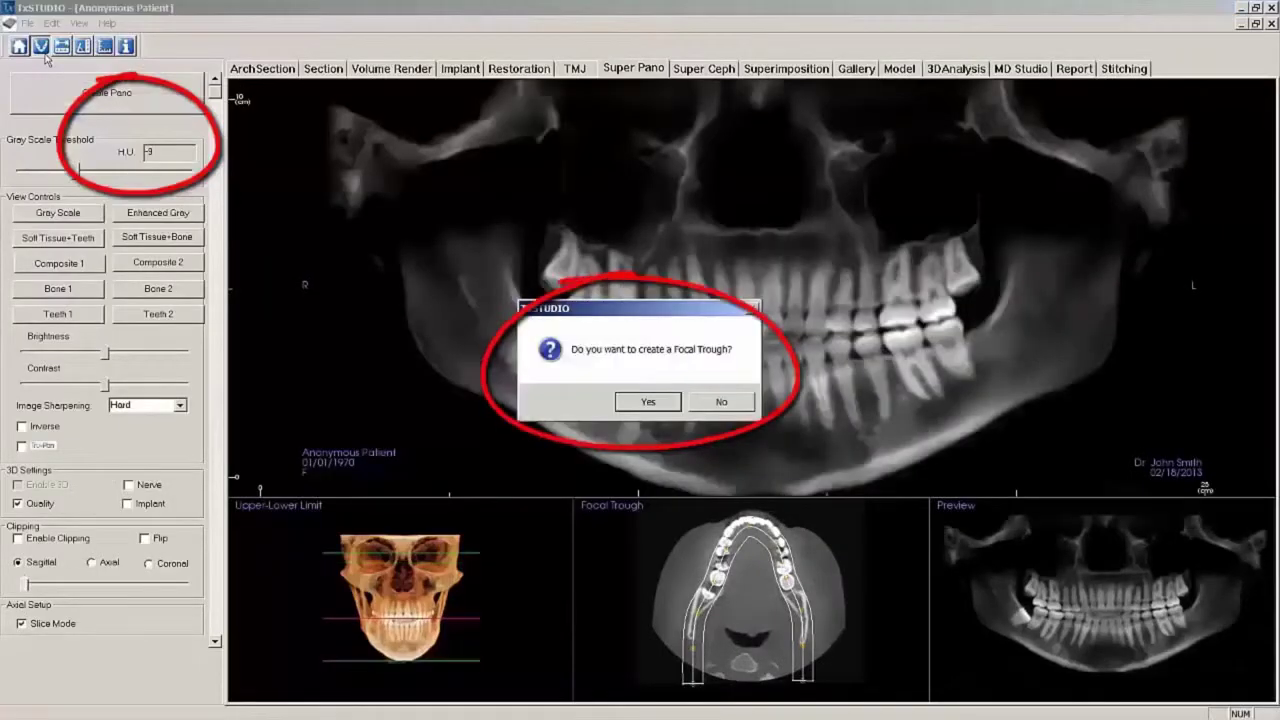
# Start a new focal trough and trace it from the lower-left arch up to the incisors.
pyautogui.click(656, 404)
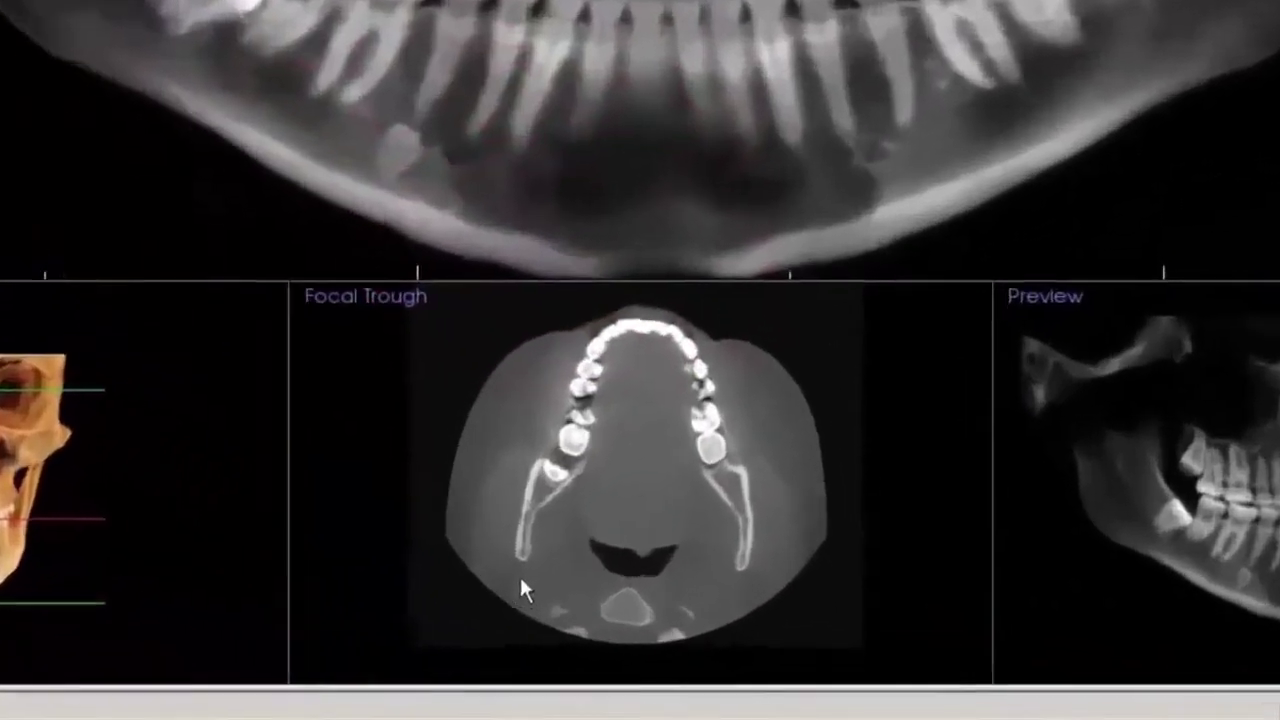
pyautogui.moveTo(529, 576); pyautogui.dragTo(536, 534)
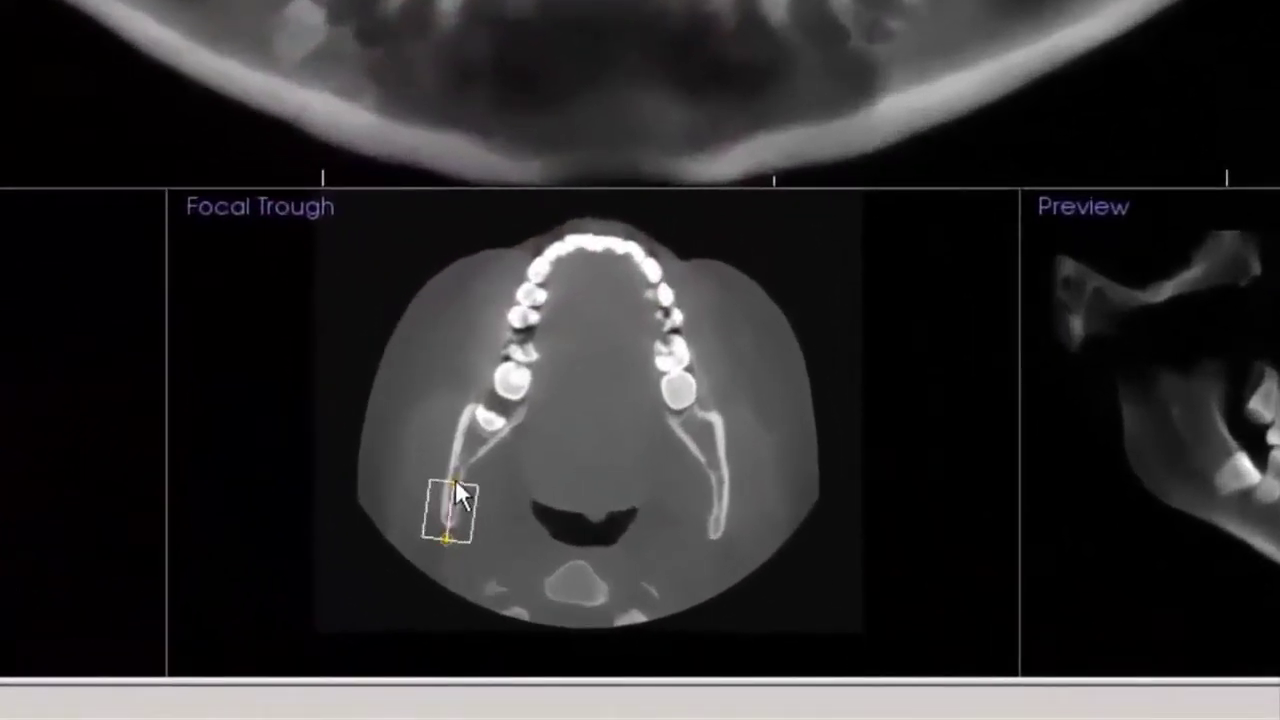
pyautogui.click(455, 482)
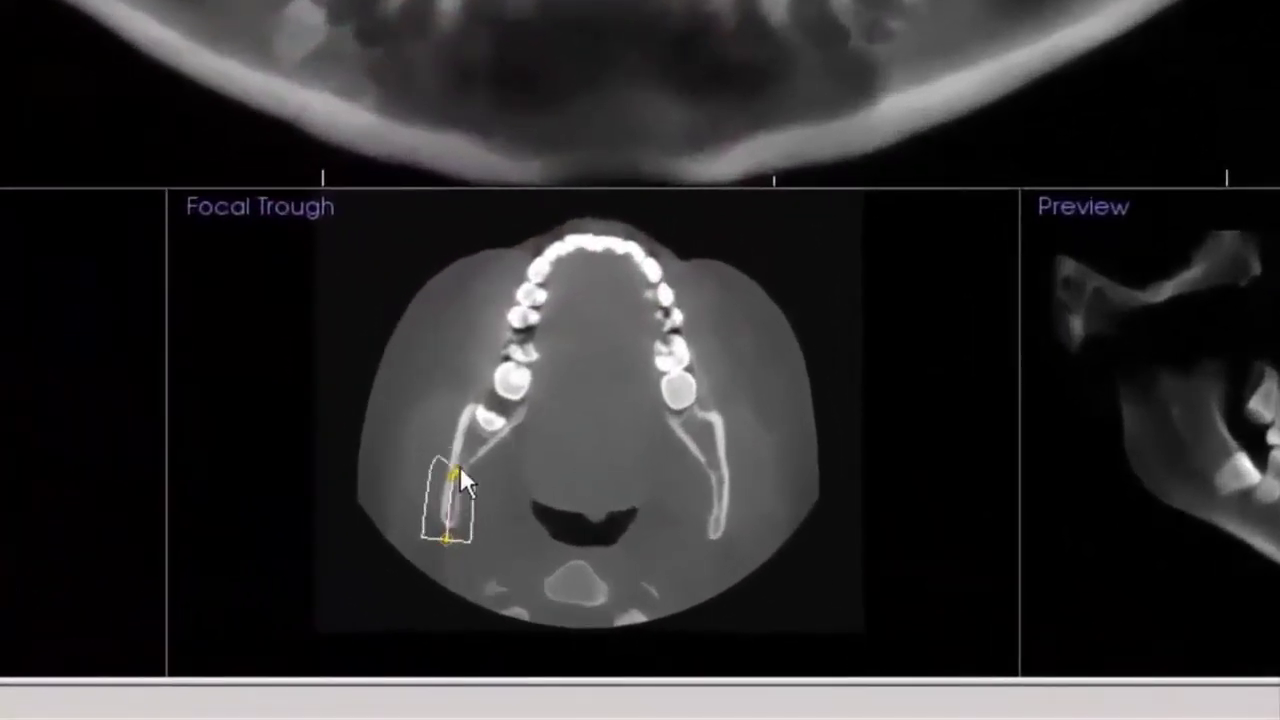
pyautogui.click(511, 387)
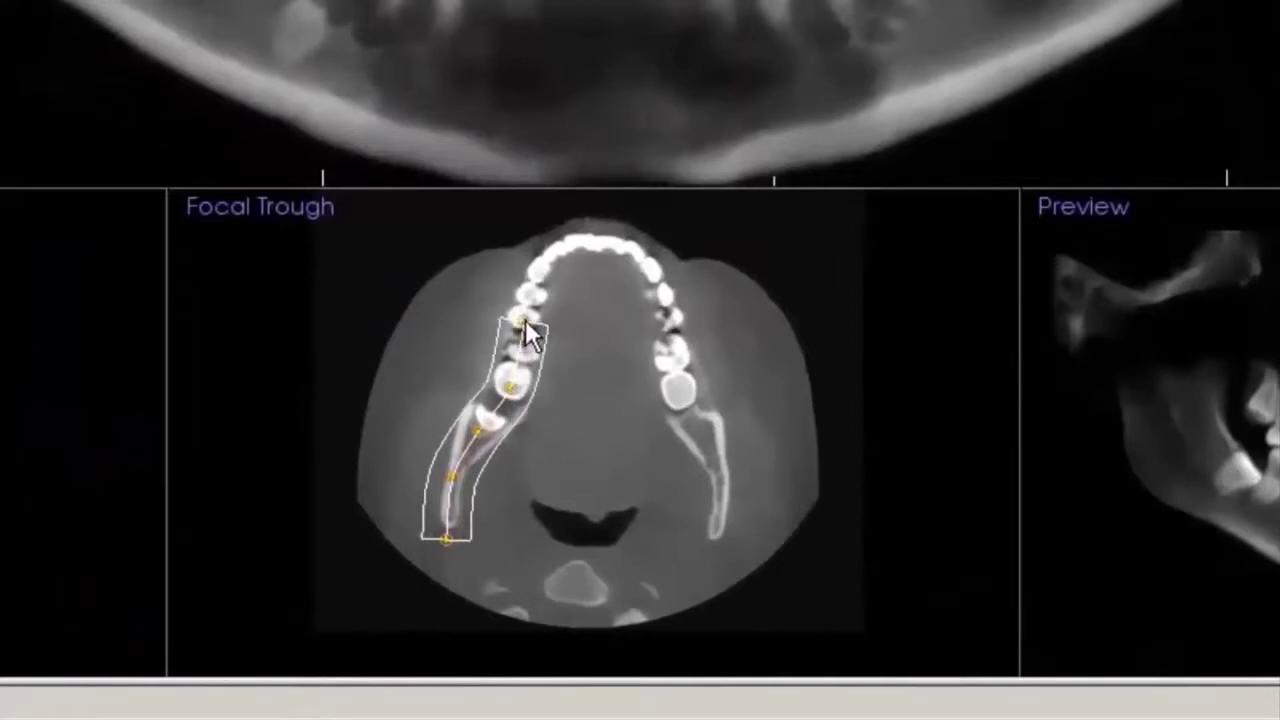
pyautogui.doubleClick(557, 245)
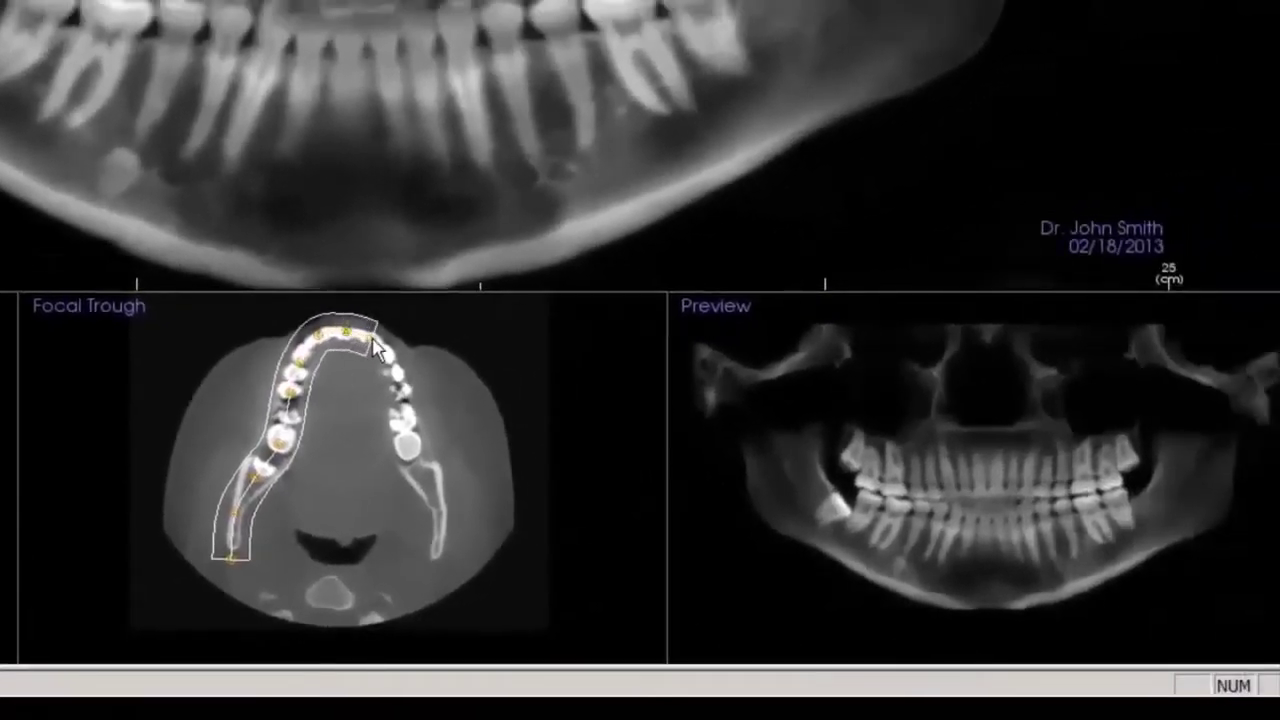
# Continue the trough down the right side of the arch to the back of the jaw.
pyautogui.click(398, 375)
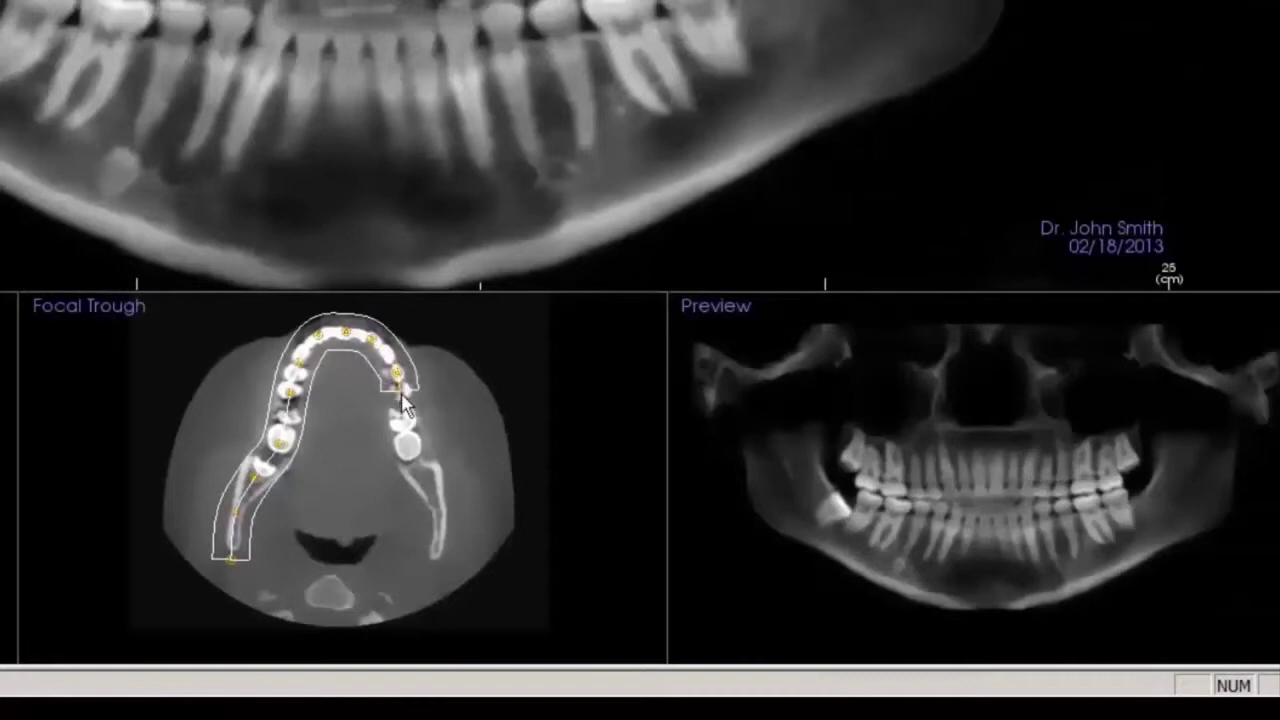
pyautogui.click(408, 430)
pyautogui.click(418, 466)
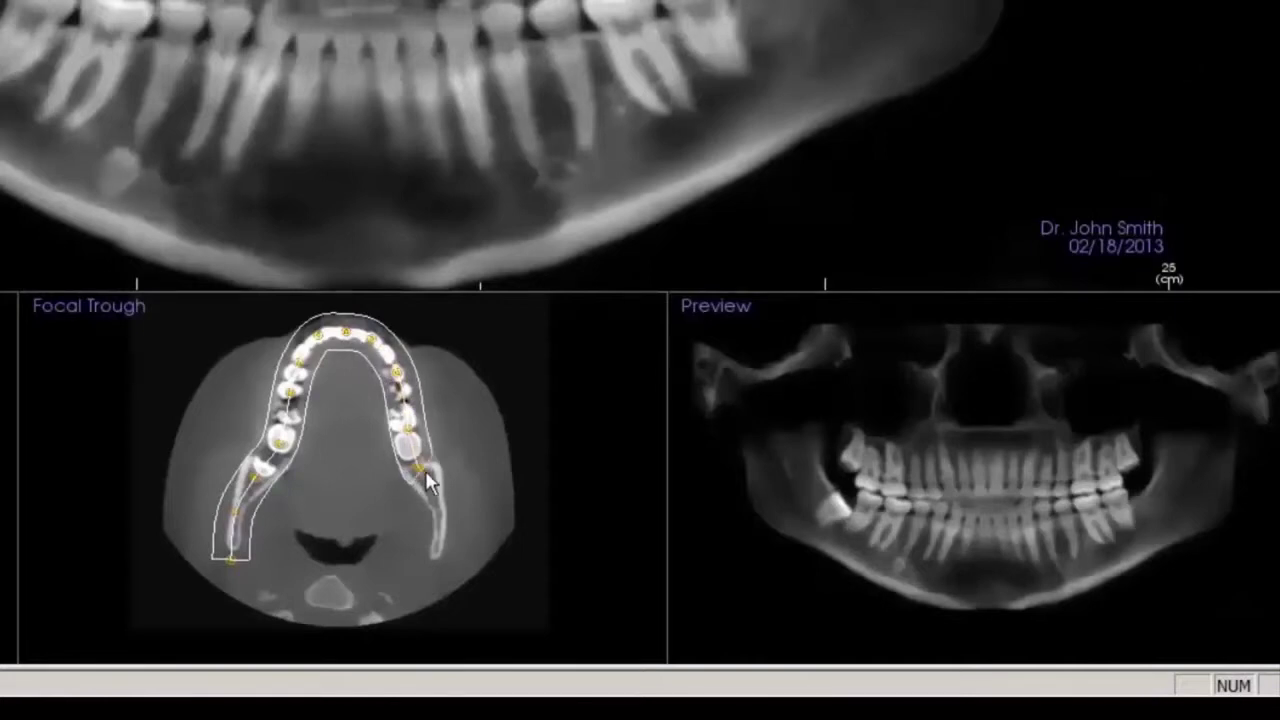
pyautogui.click(443, 515)
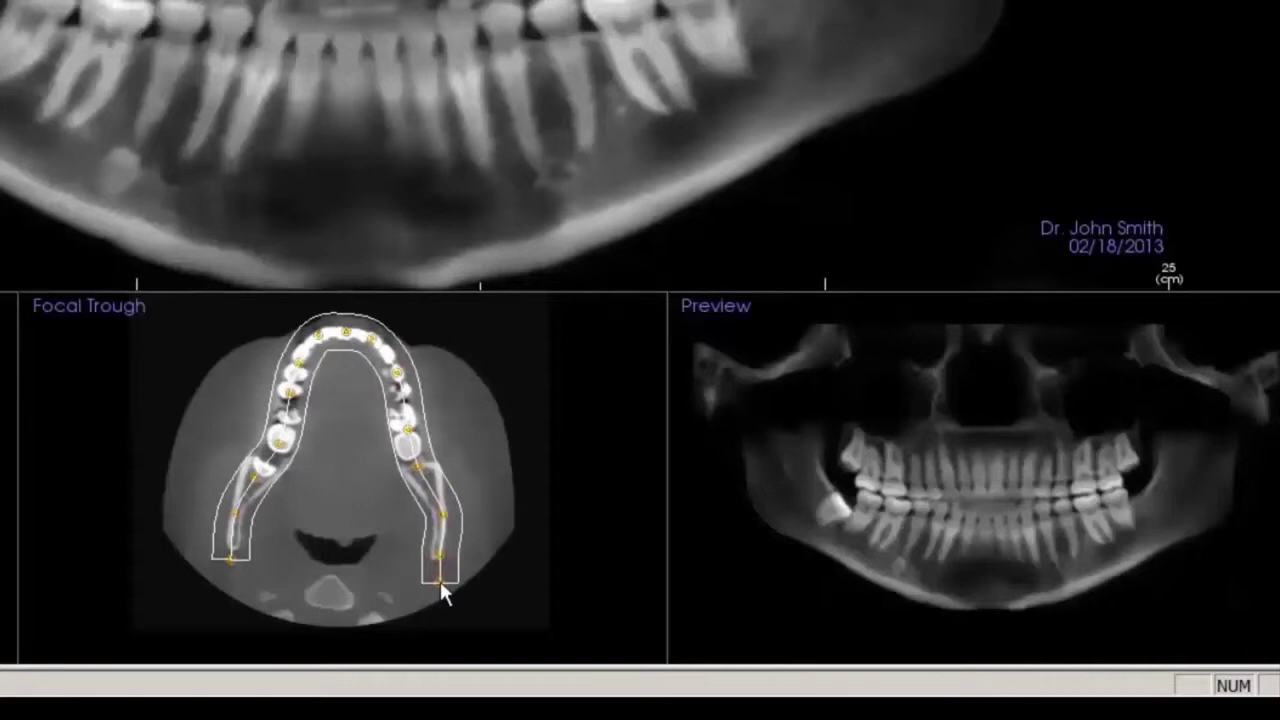
pyautogui.doubleClick(441, 582)
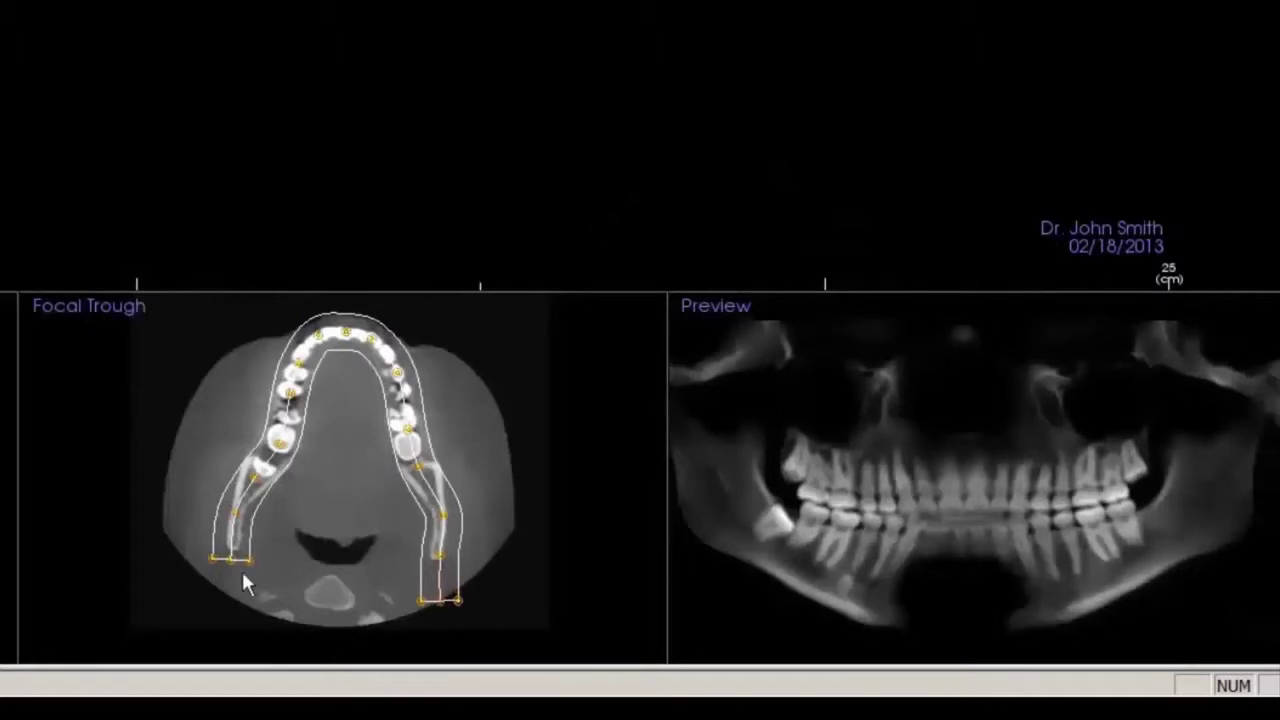
# Extend the trough's ends, shift it up slightly and widen its outer curve.
pyautogui.moveTo(228, 556); pyautogui.dragTo(230, 584)
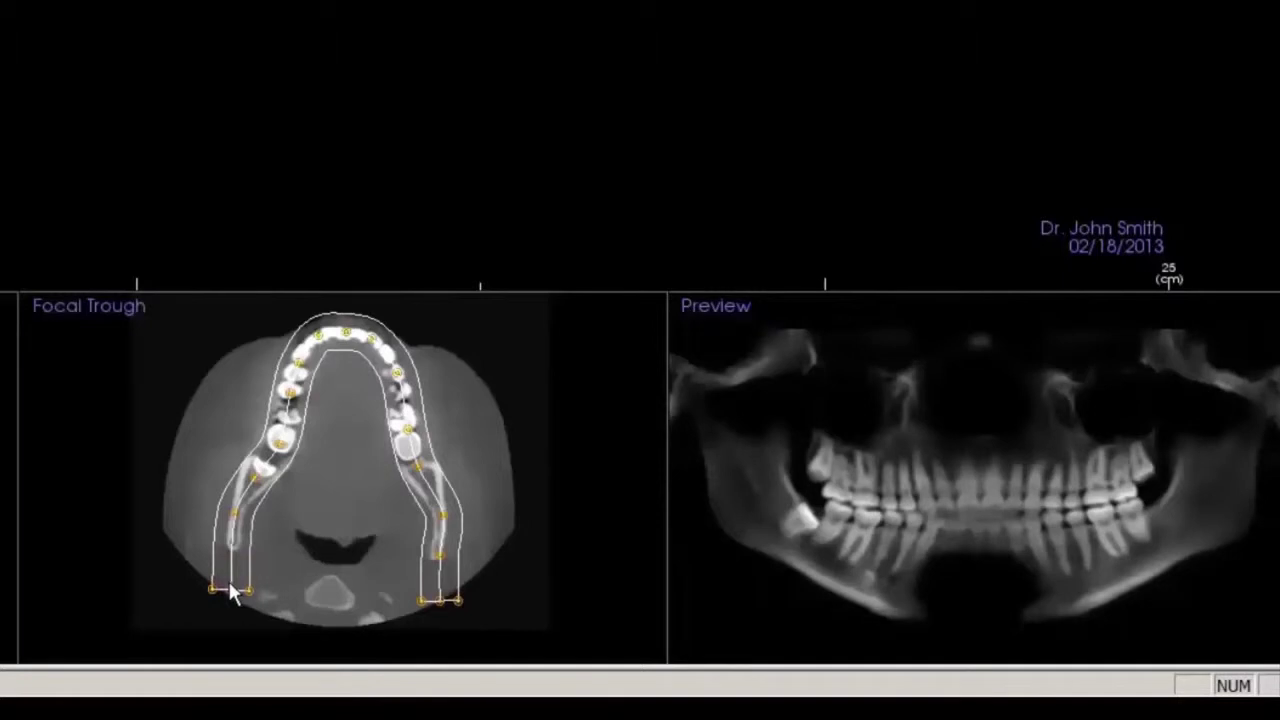
pyautogui.moveTo(455, 594); pyautogui.dragTo(469, 597)
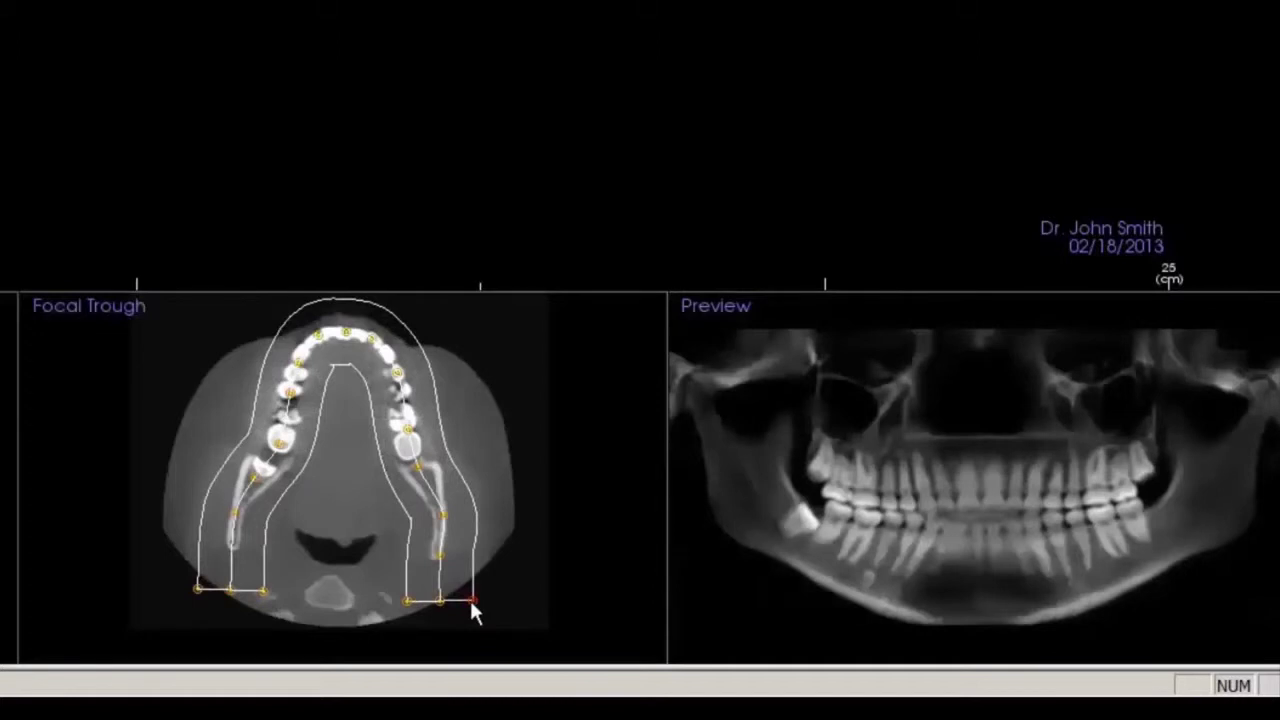
pyautogui.click(440, 580)
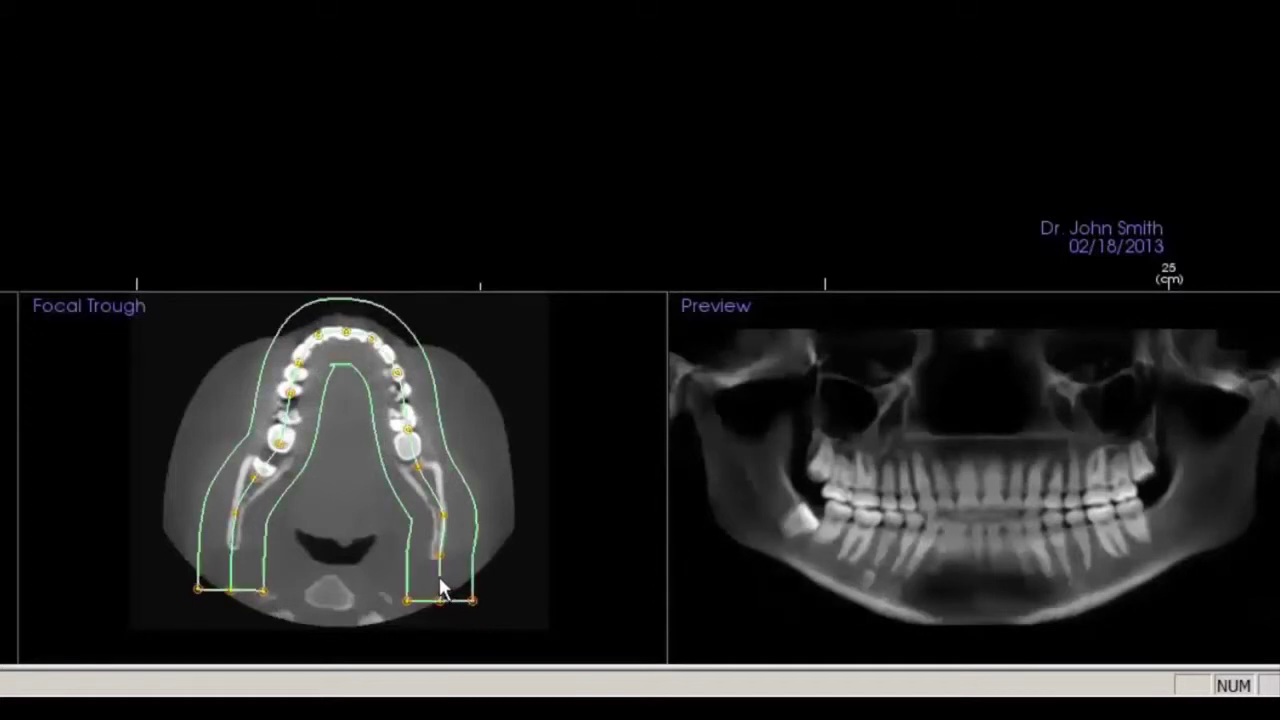
pyautogui.moveTo(439, 576)
pyautogui.mouseDown()
pyautogui.moveTo(439, 565)
pyautogui.moveTo(440, 596)
pyautogui.mouseUp()
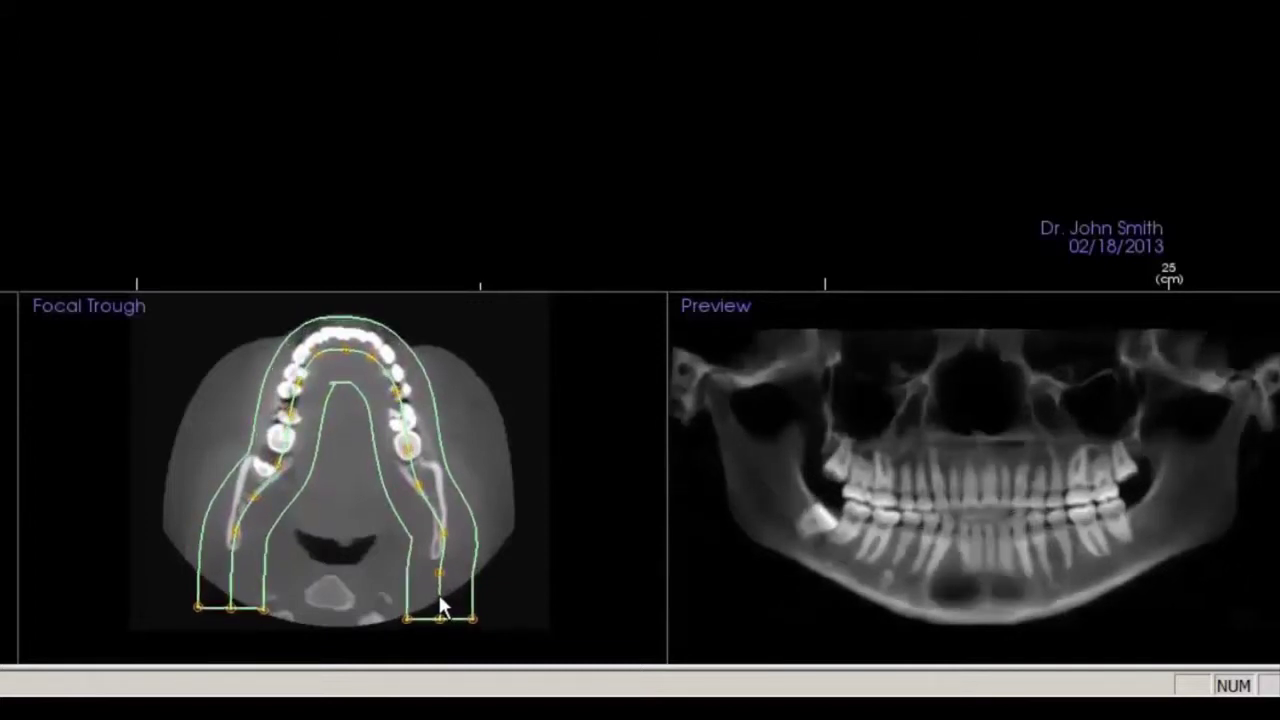
pyautogui.moveTo(468, 611); pyautogui.dragTo(485, 619)
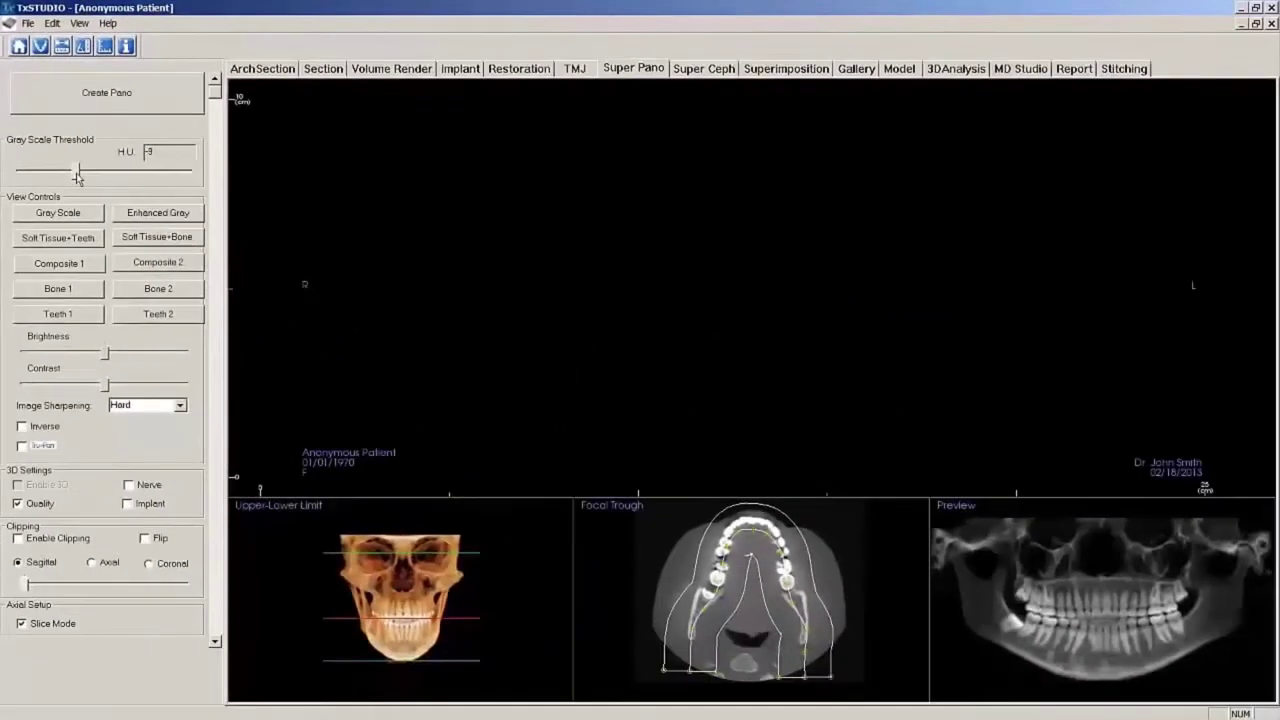
# Lower the gray scale threshold to -40 H.U. and create the panoramic image.
pyautogui.moveTo(83, 178); pyautogui.dragTo(75, 180)
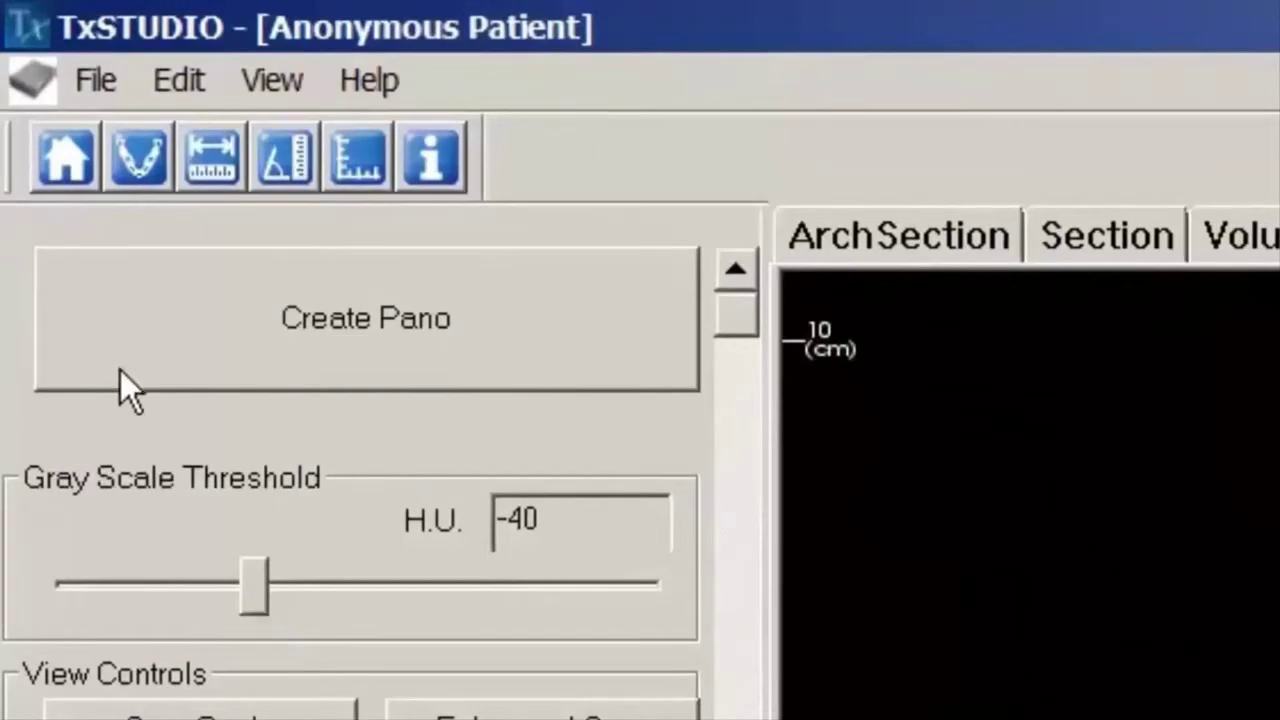
pyautogui.click(221, 317)
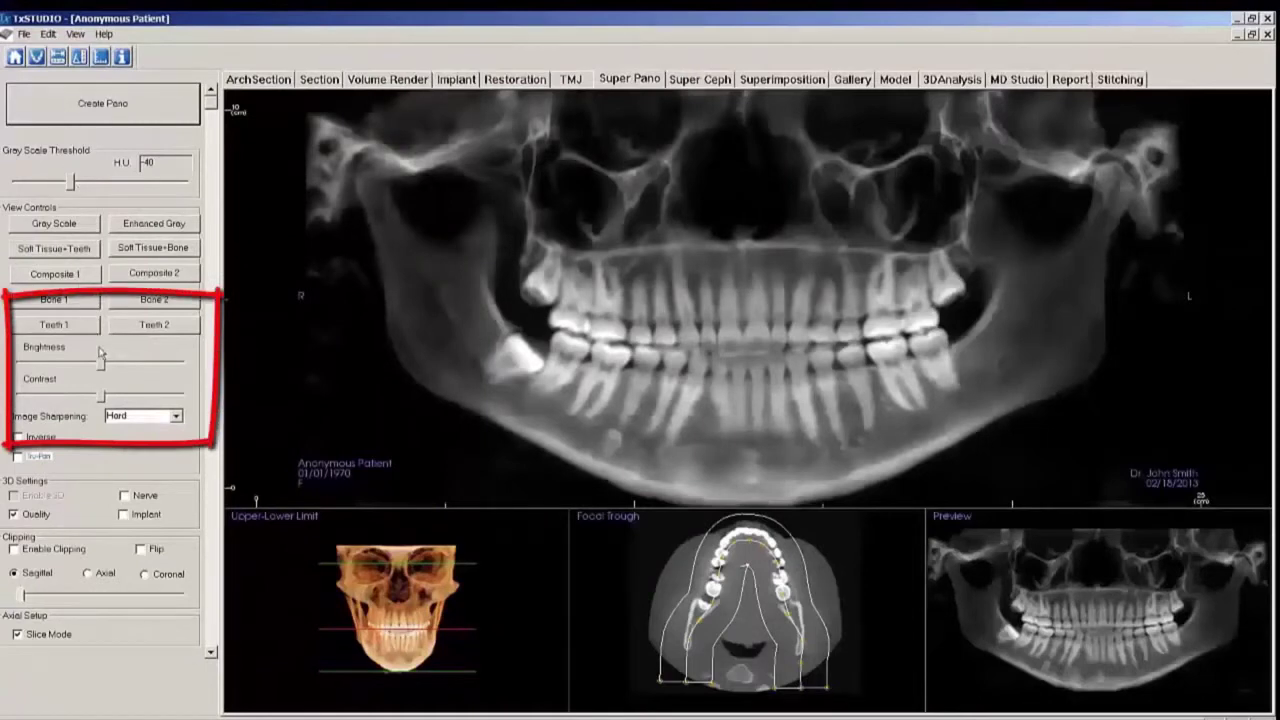
# Adjust brightness and contrast, set sharpening to Sharp, and apply the Teeth 2 colour preset.
pyautogui.moveTo(100, 364); pyautogui.dragTo(108, 396)
pyautogui.click(177, 416)
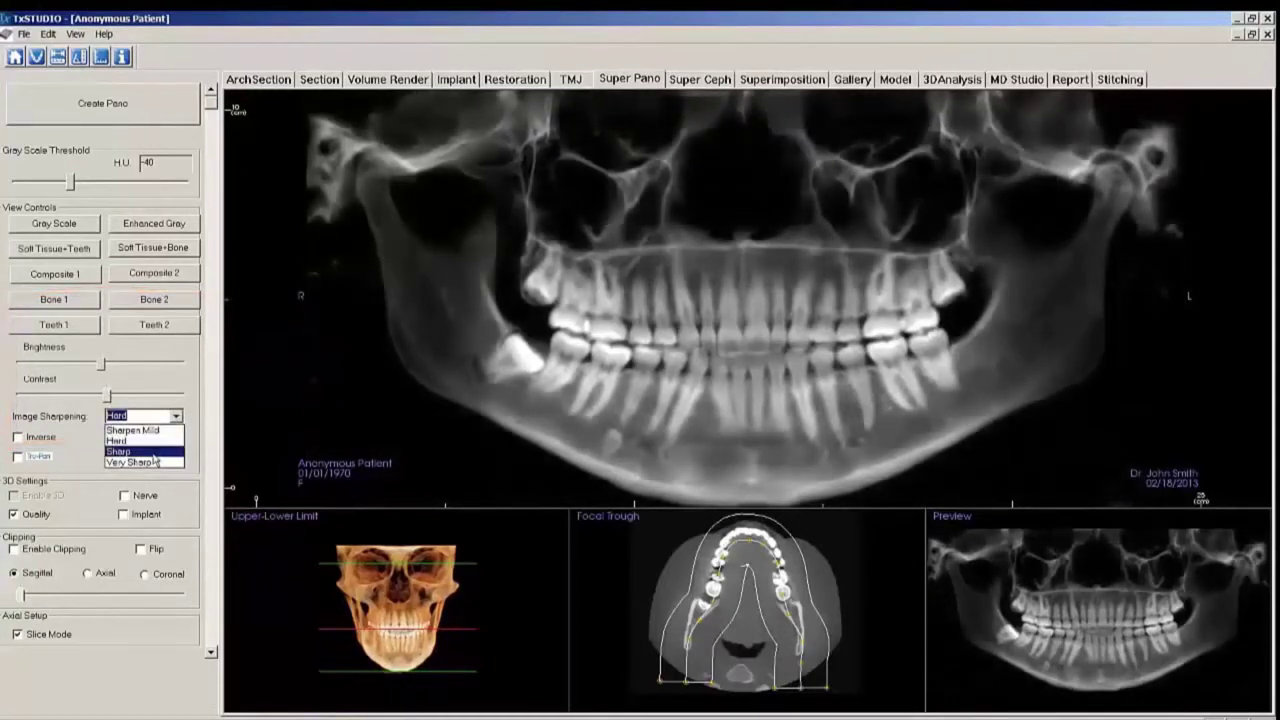
pyautogui.click(153, 455)
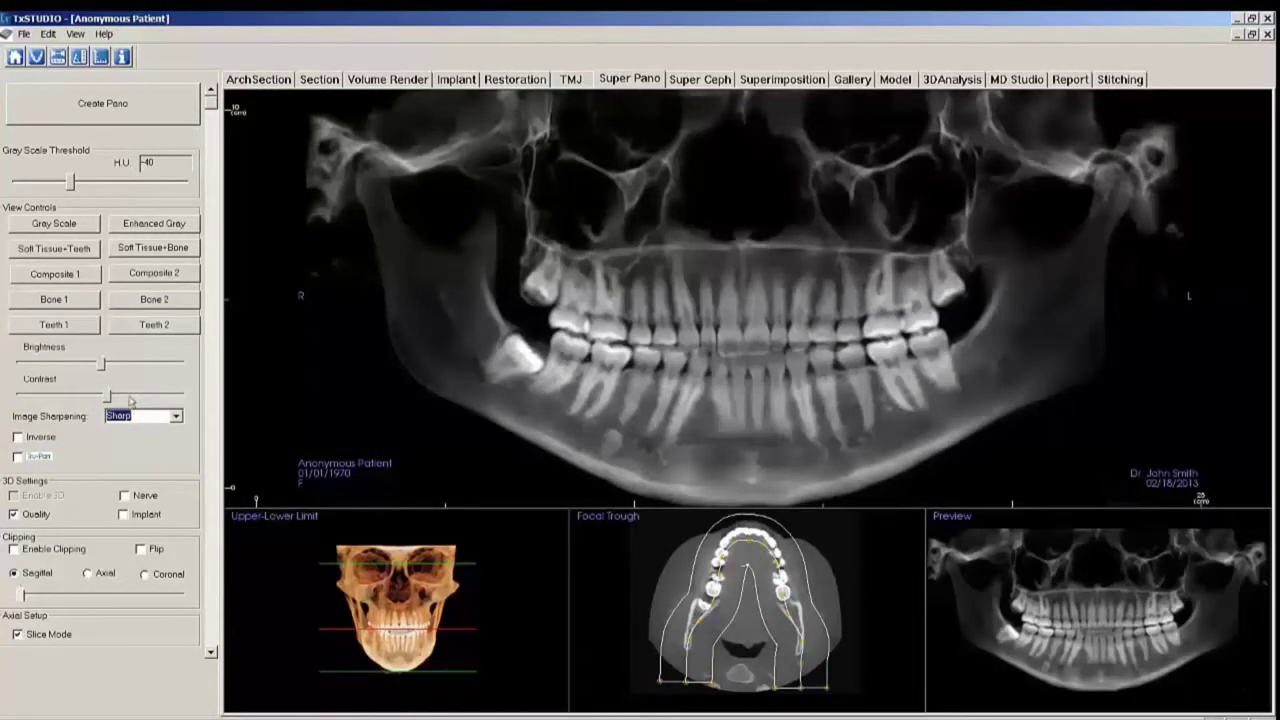
pyautogui.click(153, 326)
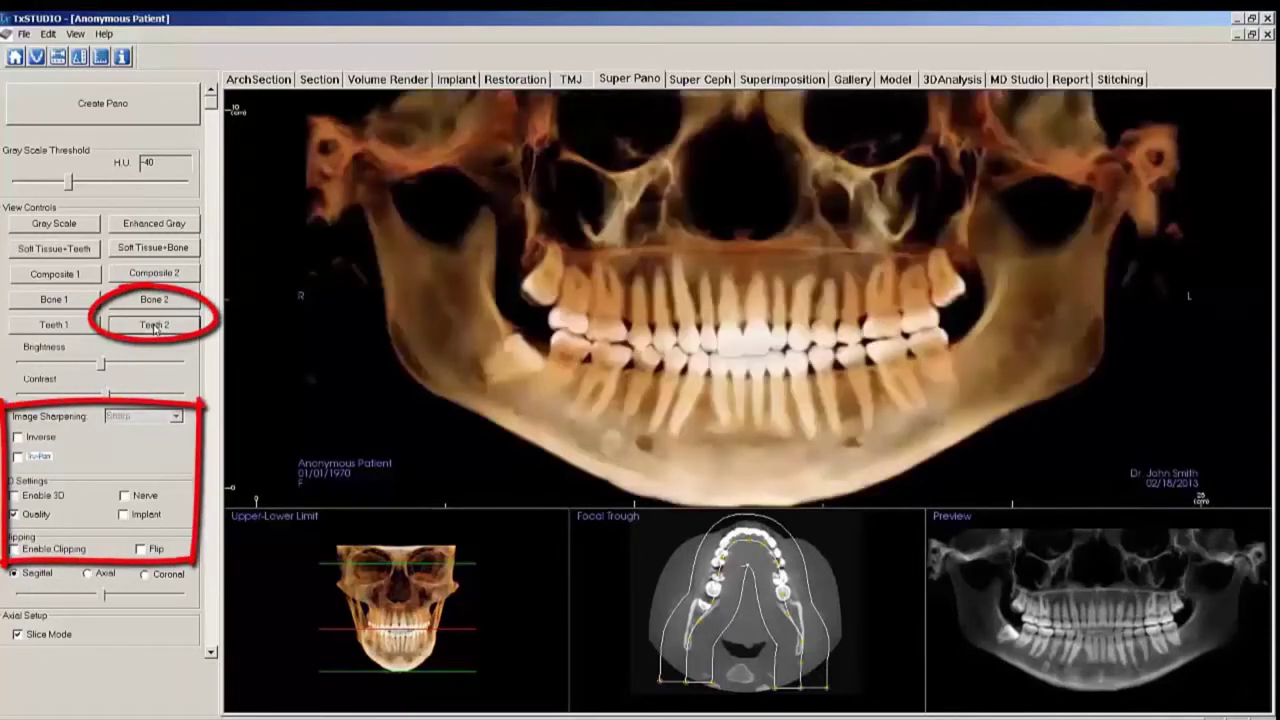
# Enable 3D on the panoramic, zoom in and out, and rotate the jaw to an oblique side view.
pyautogui.click(14, 496)
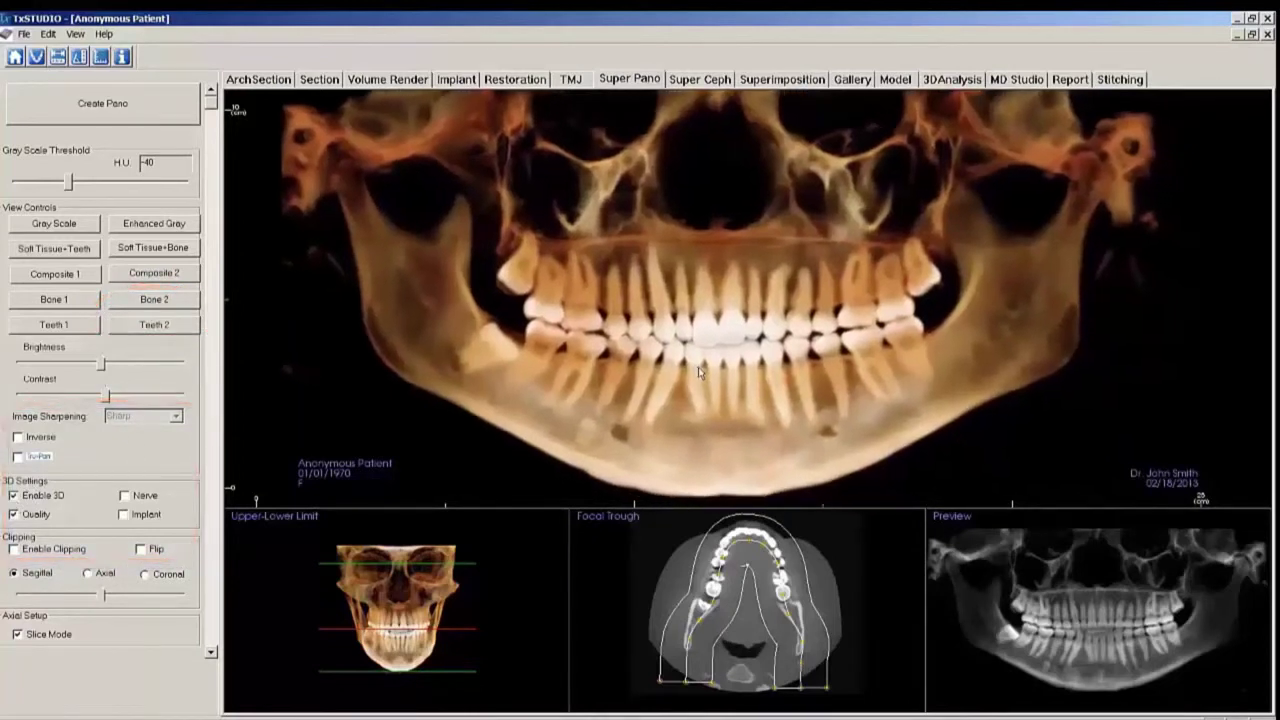
pyautogui.moveTo(676, 360); pyautogui.dragTo(671, 356)
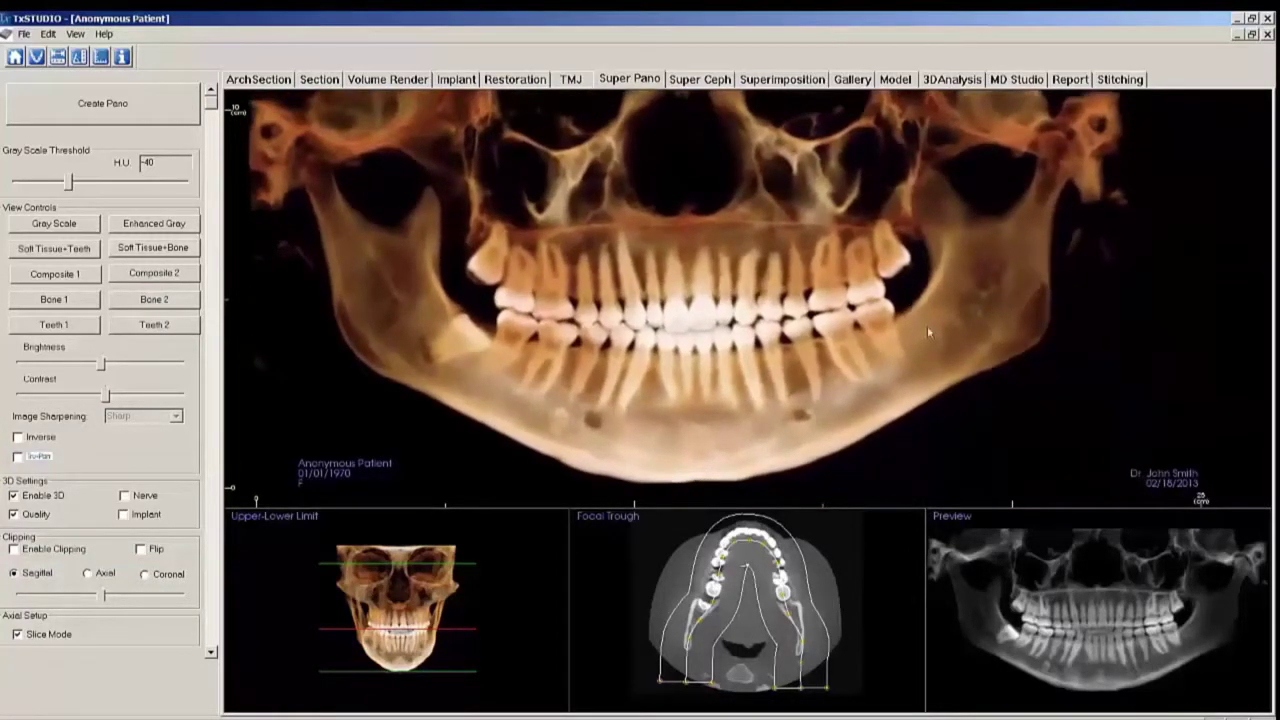
pyautogui.scroll(3, 922, 321)
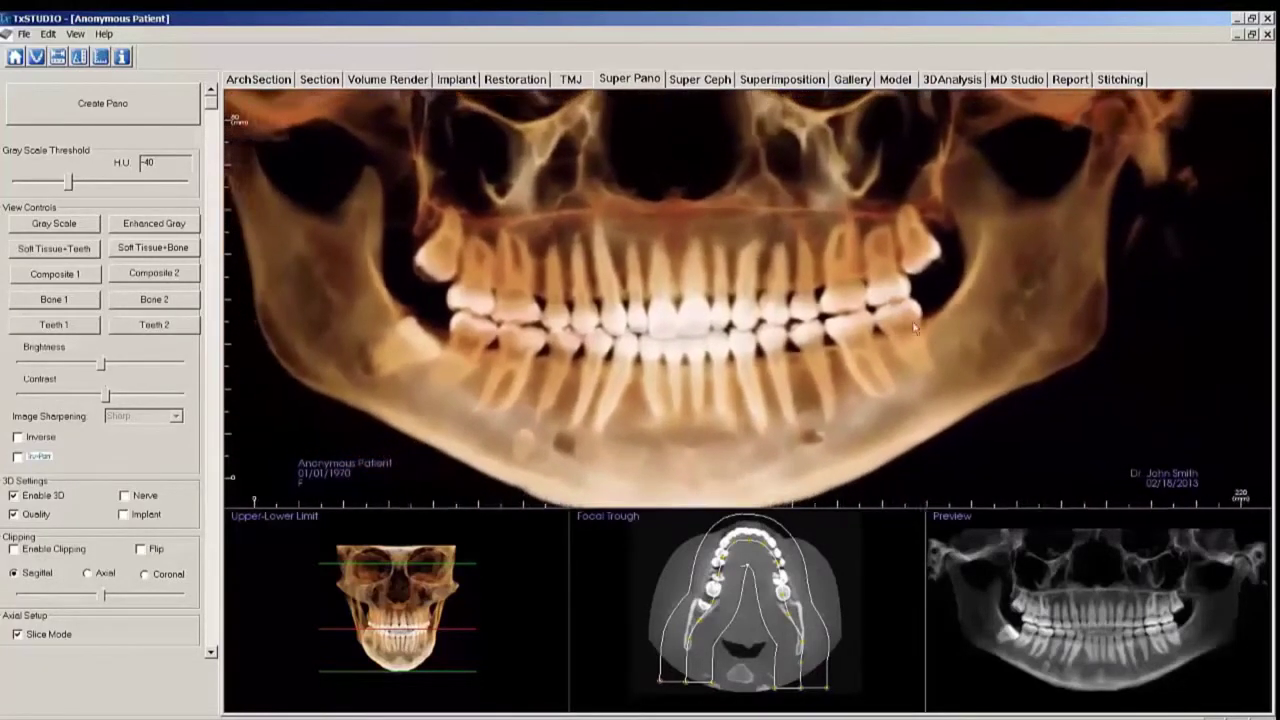
pyautogui.scroll(-2, 863, 340)
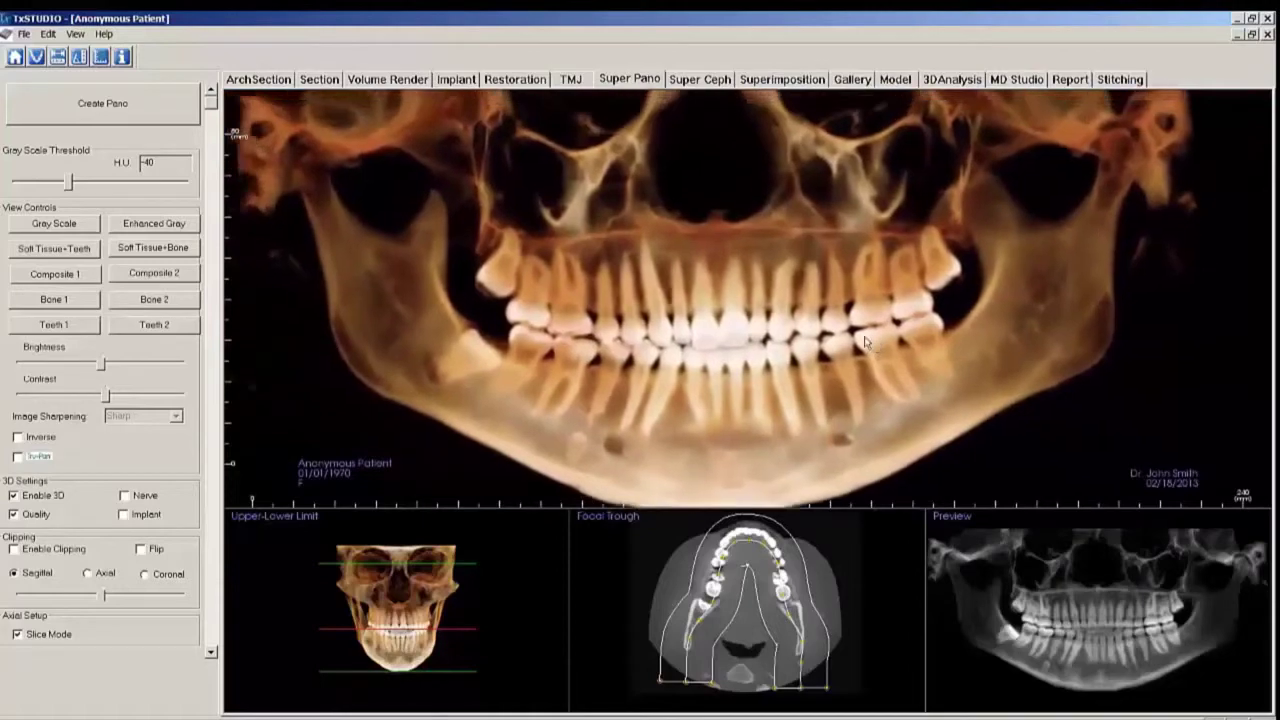
pyautogui.moveTo(474, 375); pyautogui.dragTo(890, 370)
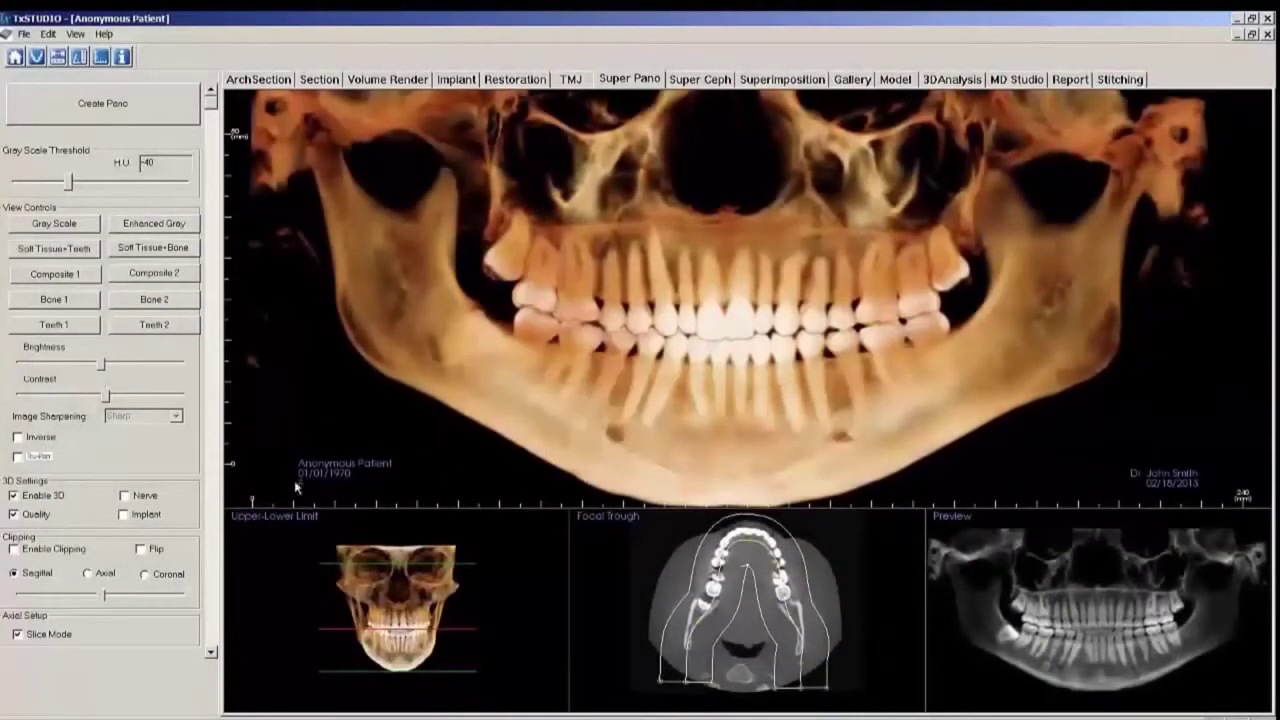
# Show the nerve, enable flipped sagittal clipping, move the clip plane, and rotate to the cut face.
pyautogui.click(124, 495)
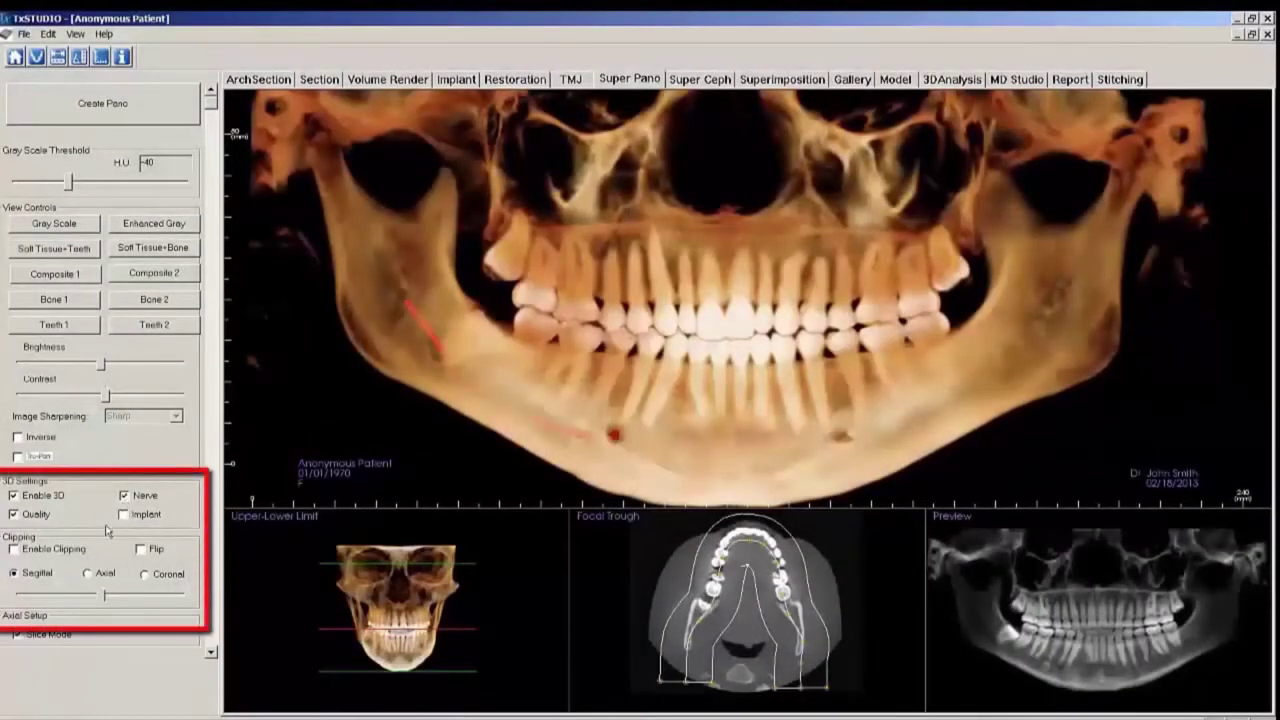
pyautogui.click(13, 551)
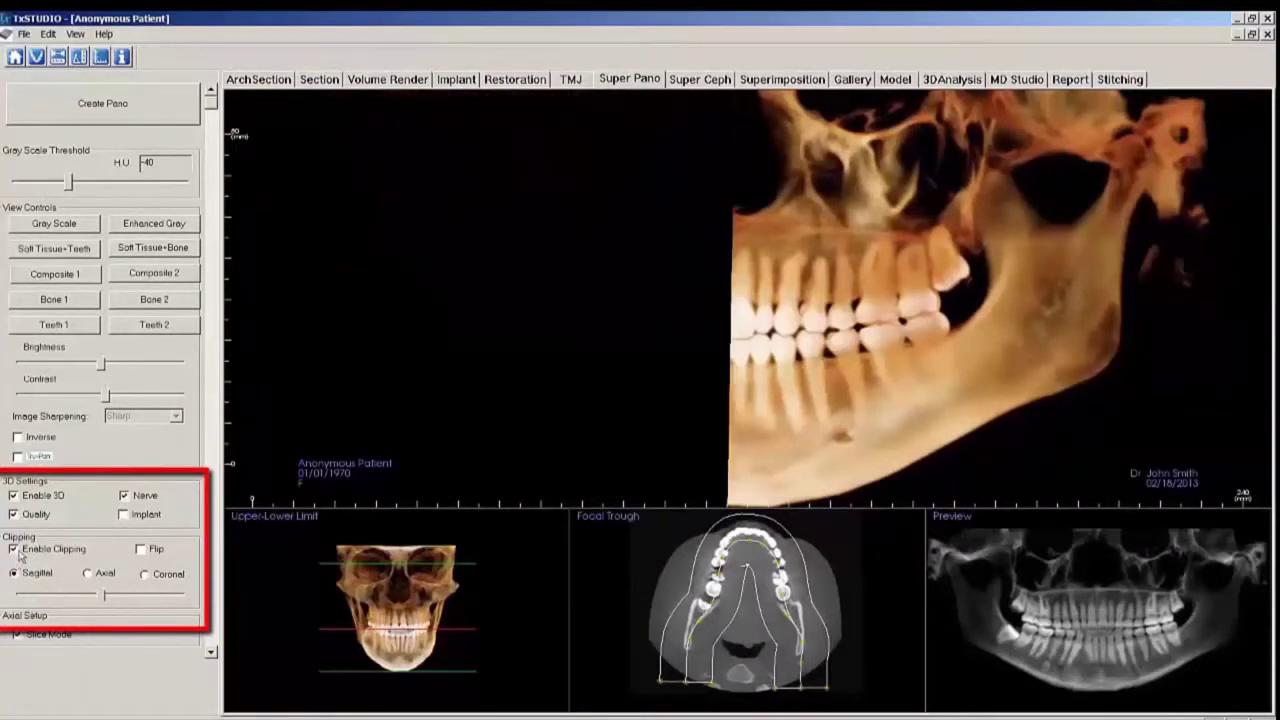
pyautogui.click(141, 550)
pyautogui.scroll(-3, 697, 318)
pyautogui.scroll(-5, 697, 318)
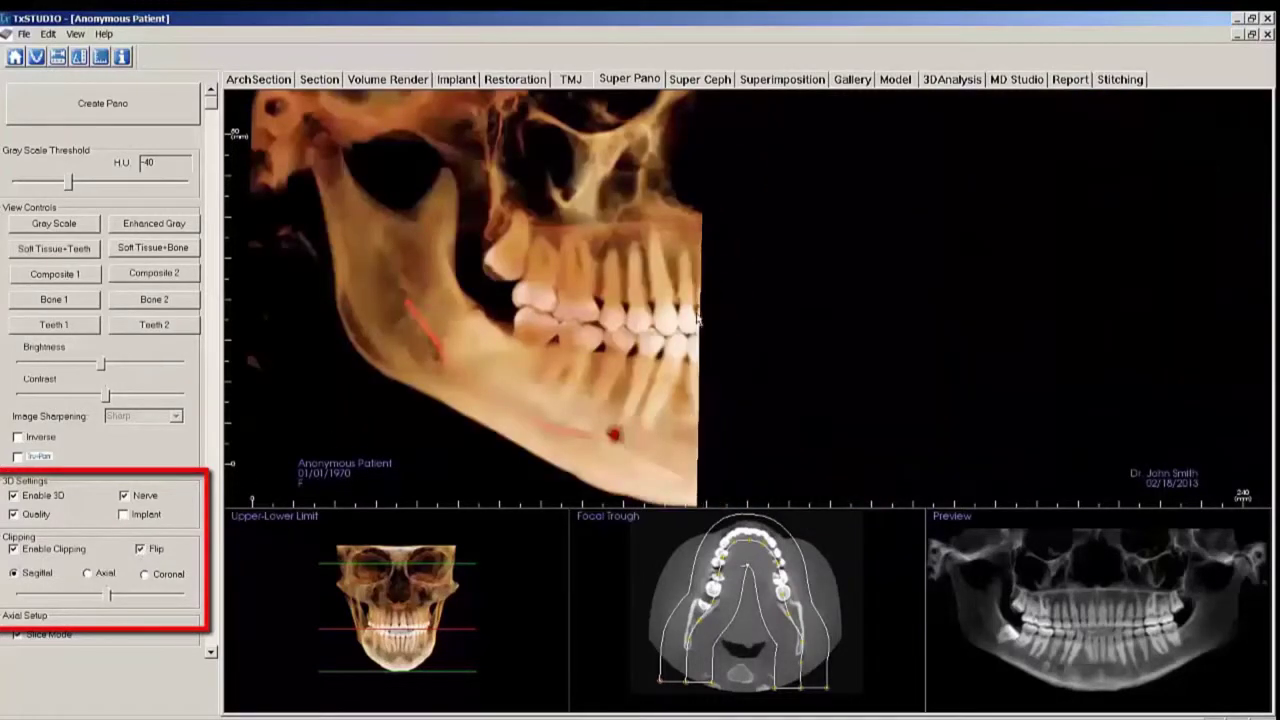
pyautogui.scroll(-1, 697, 318)
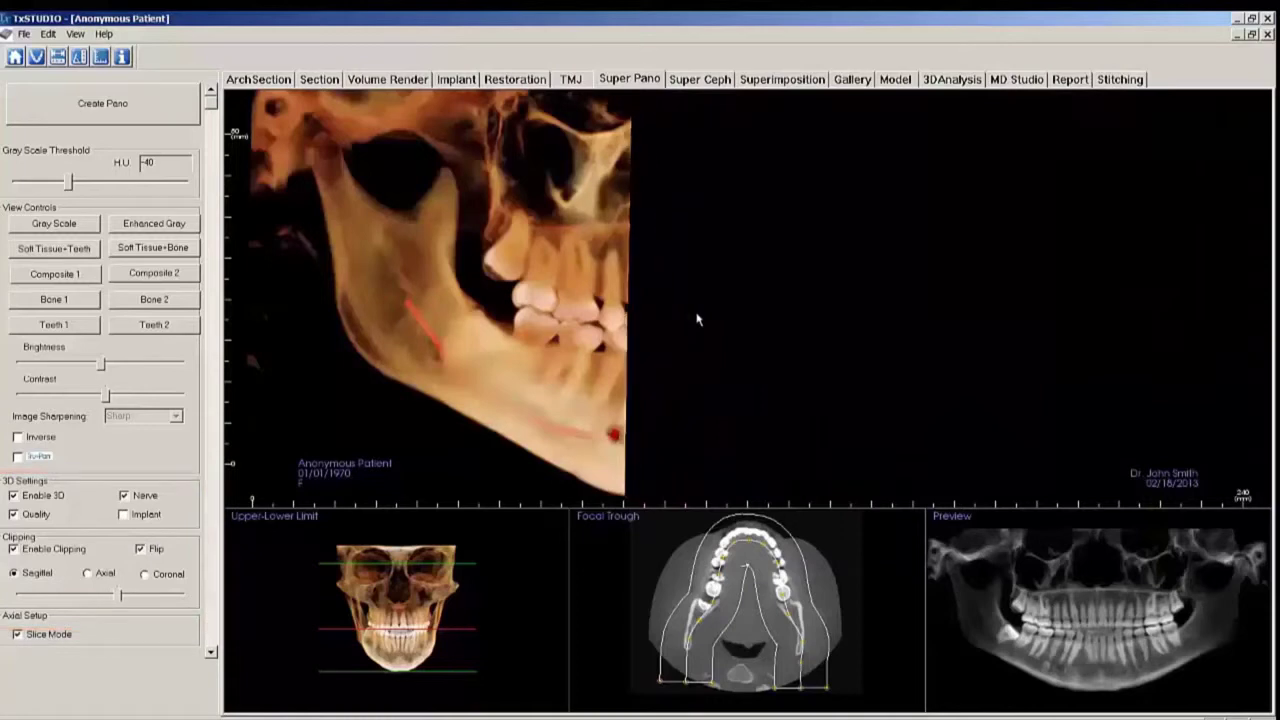
pyautogui.moveTo(725, 350); pyautogui.dragTo(460, 366)
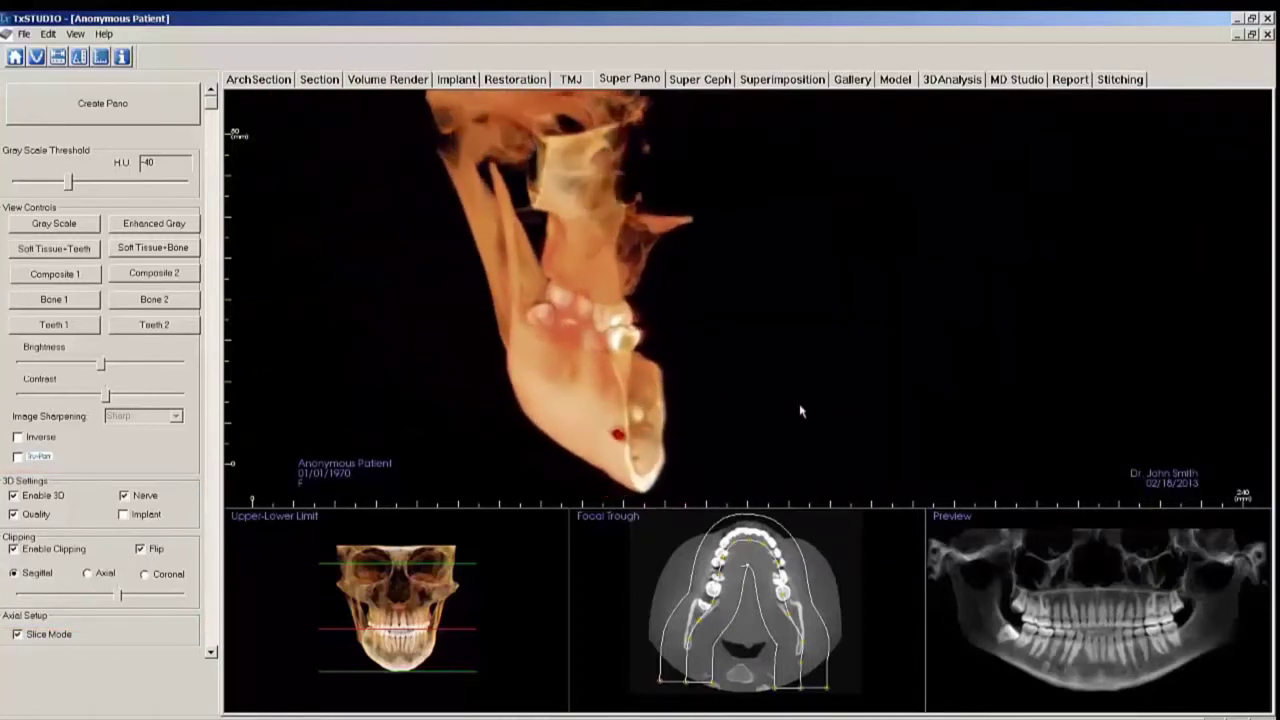